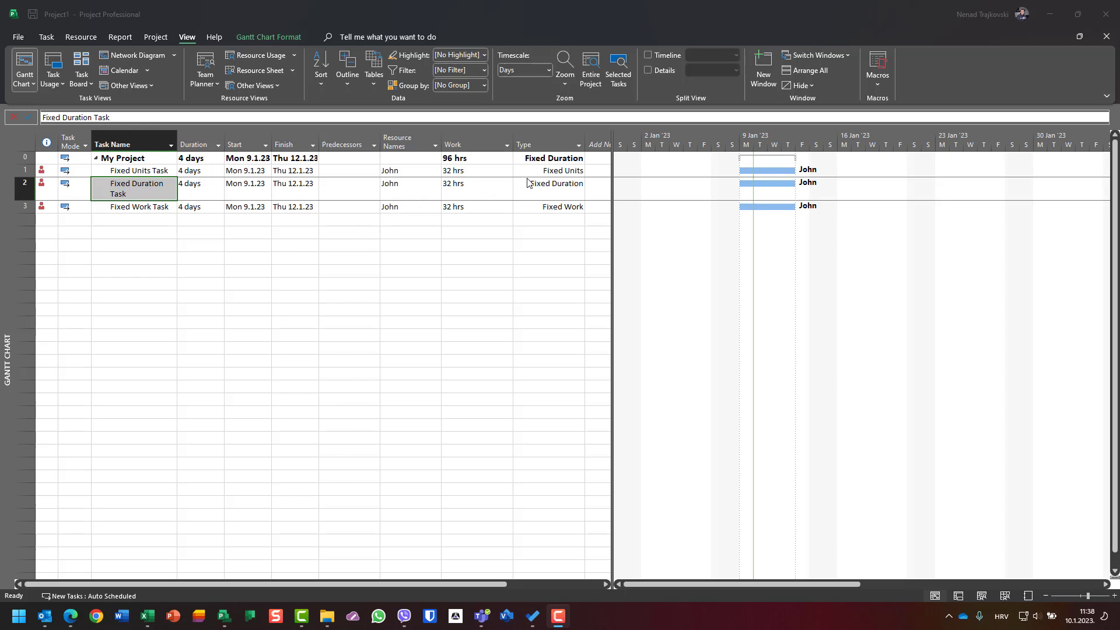
Review the type of each of the three tasks and the available resources in the Resource Sheet, returning to the Gantt Chart
click(551, 172)
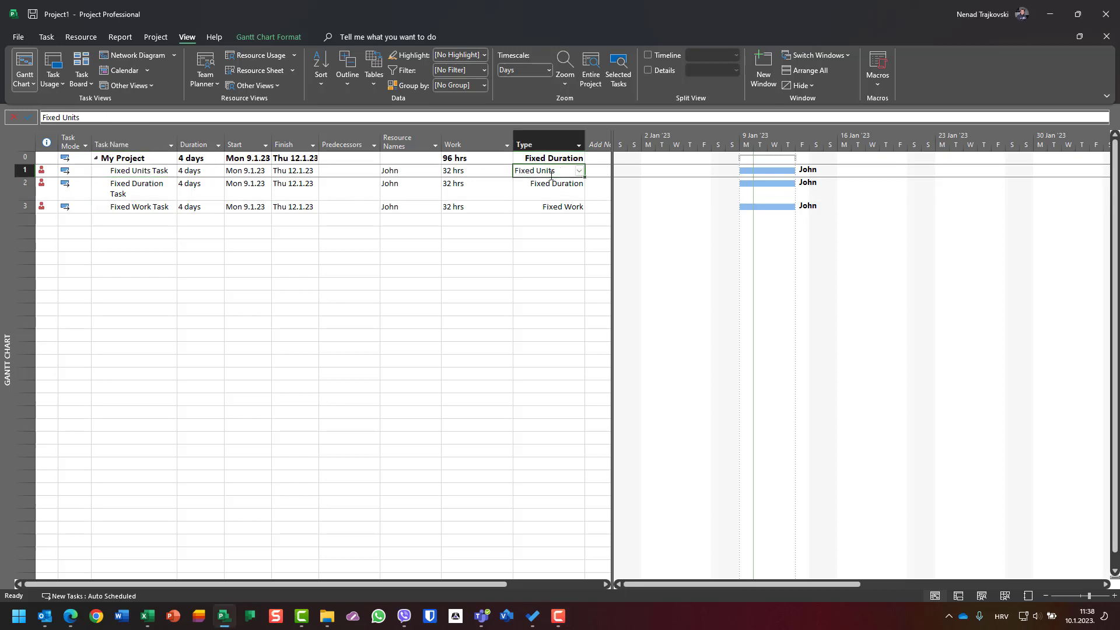
click(551, 186)
click(551, 207)
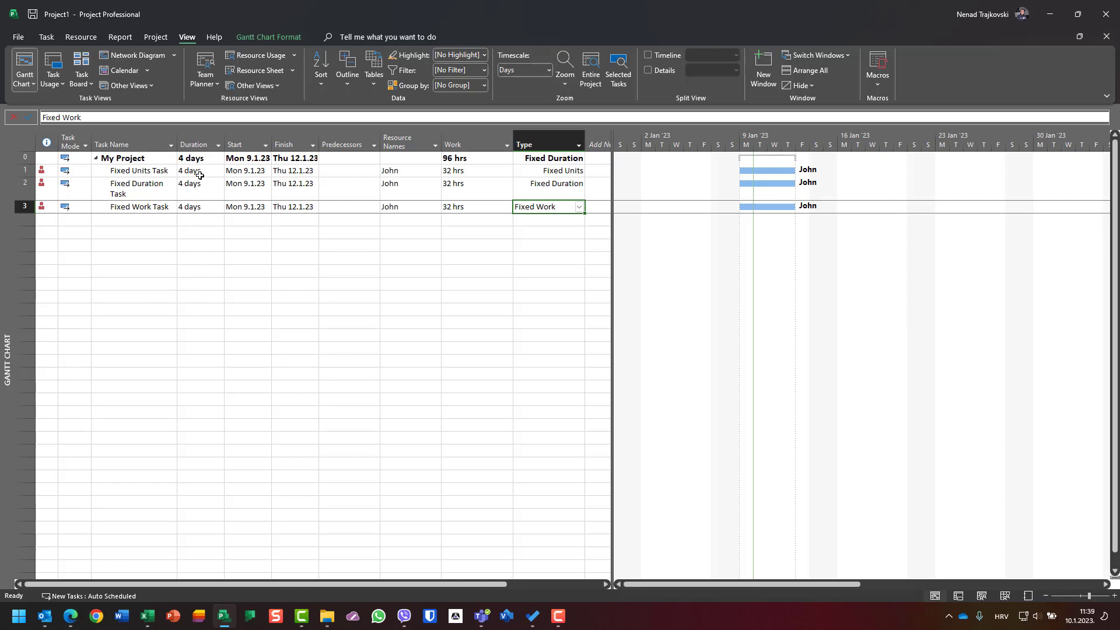
click(263, 70)
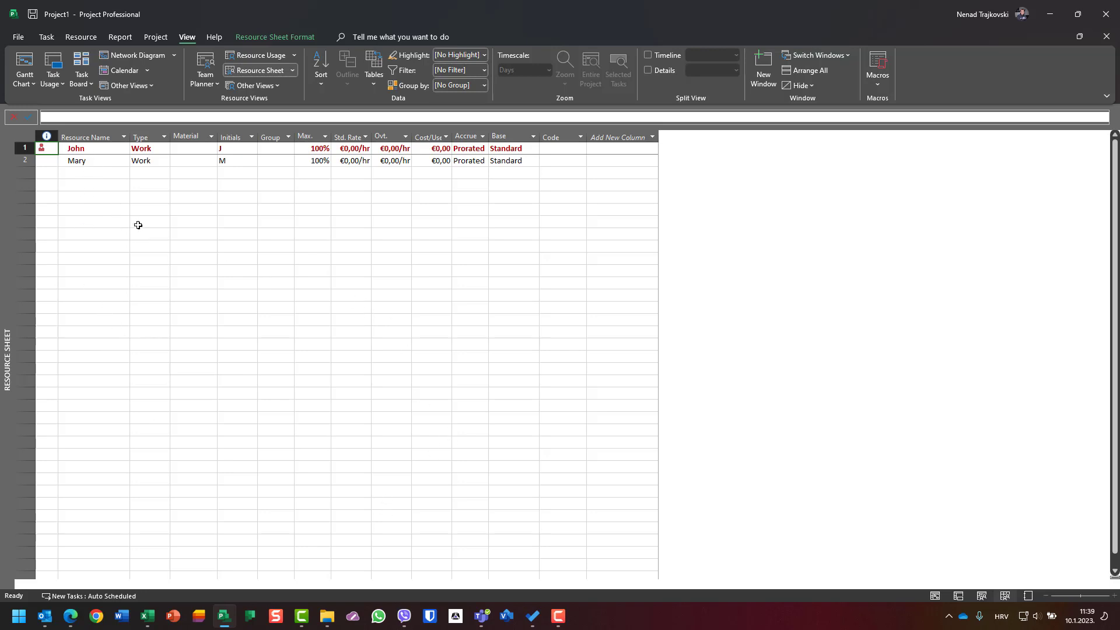
click(23, 60)
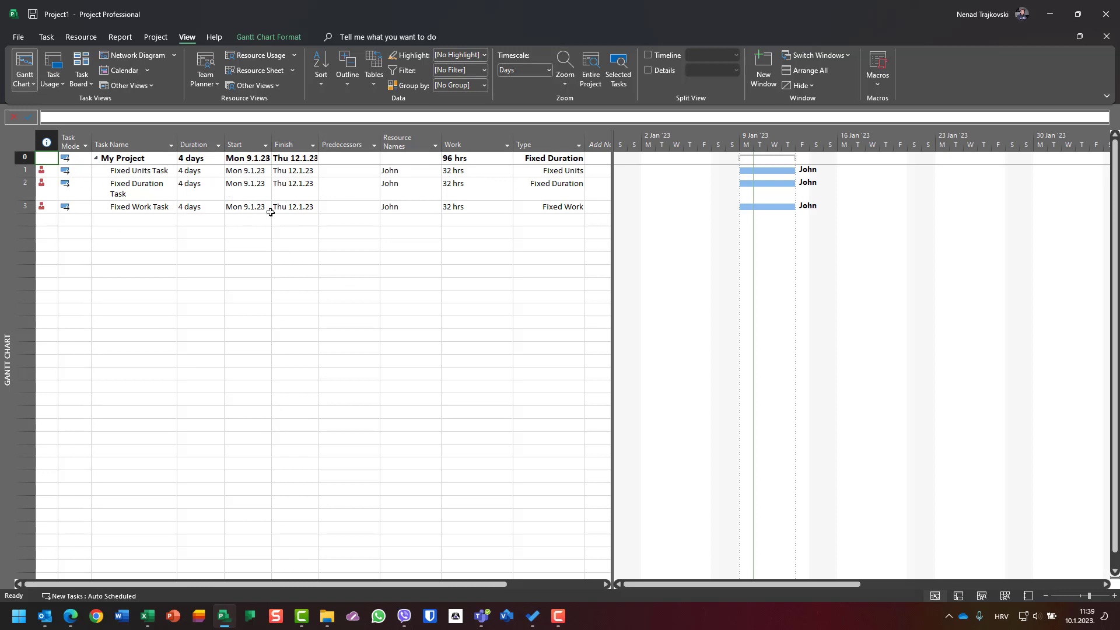
In Task Usage, set actual work to 16 hours for the Fixed Units Task assignment and show the Actual Work details
click(21, 171)
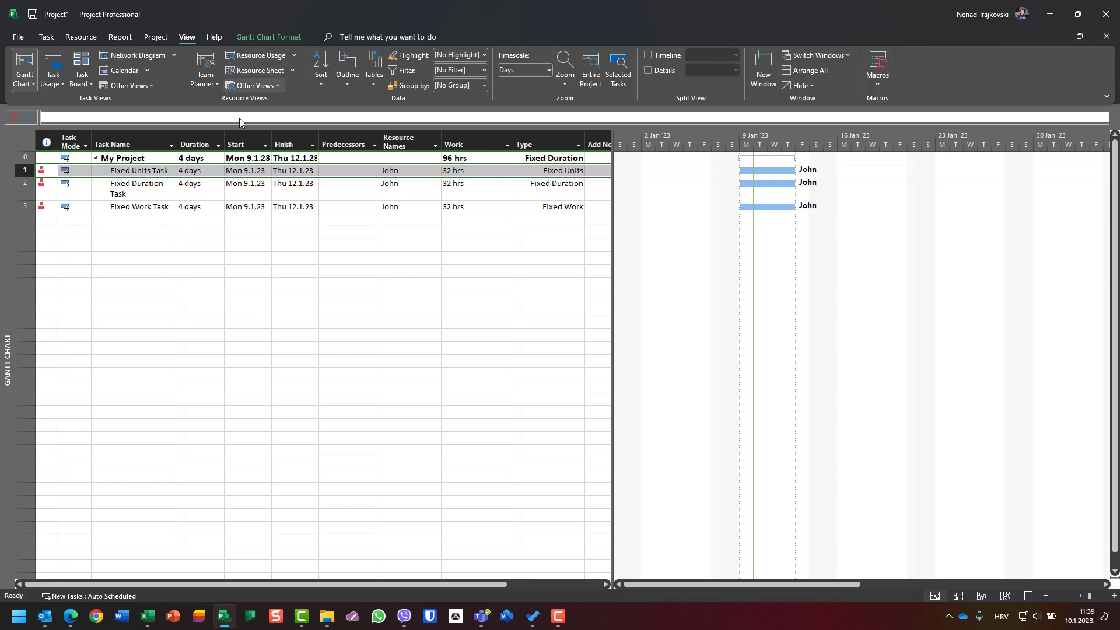
click(53, 67)
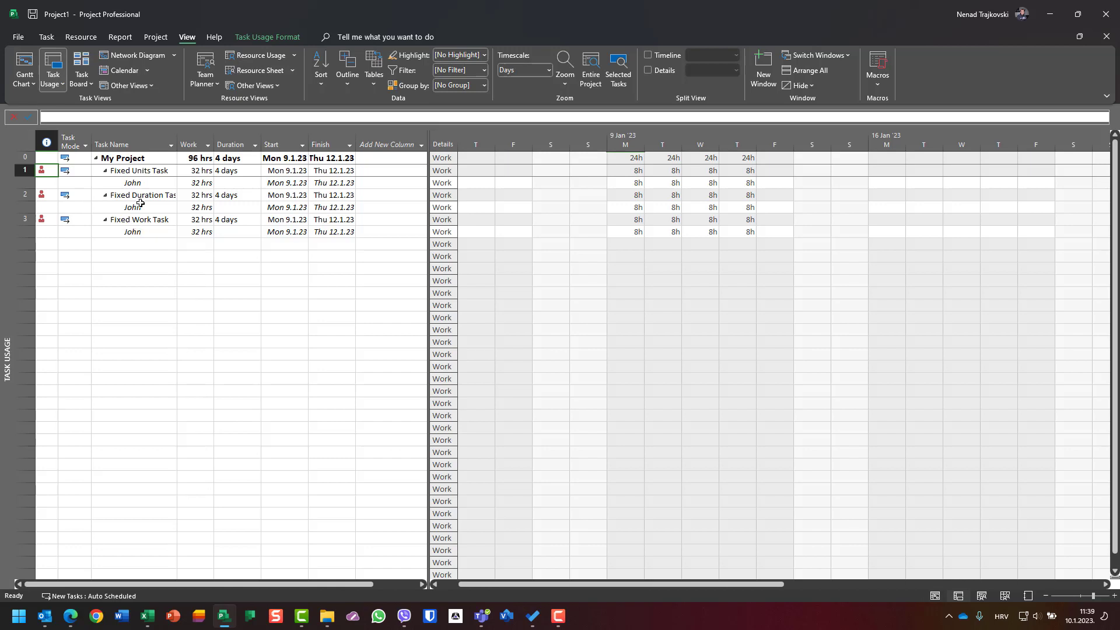
double_click(27, 184)
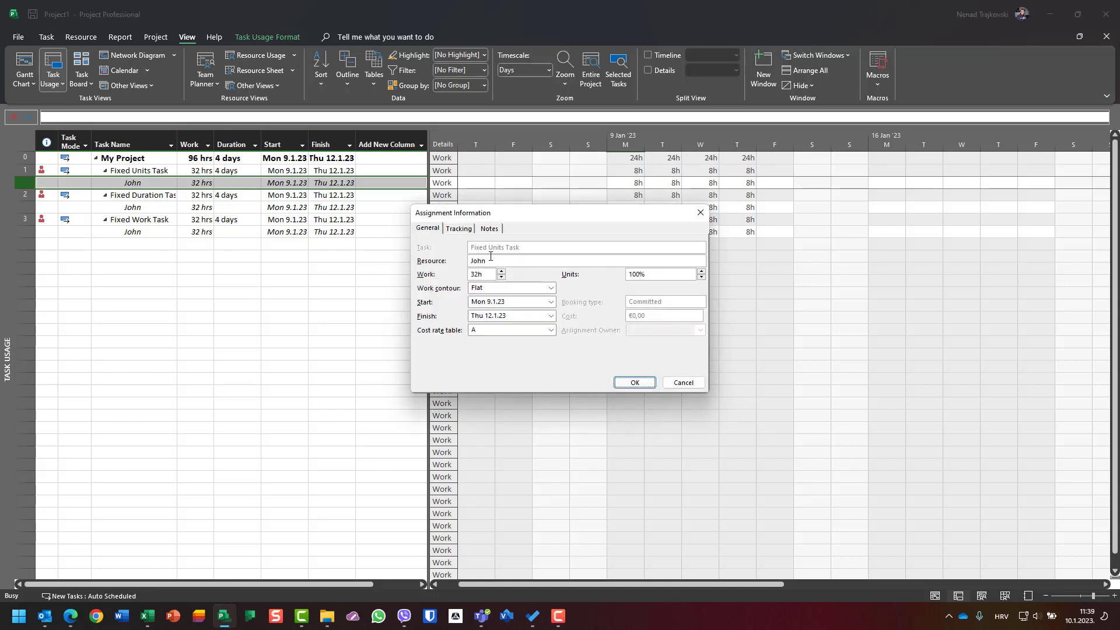
click(459, 228)
double_click(483, 287)
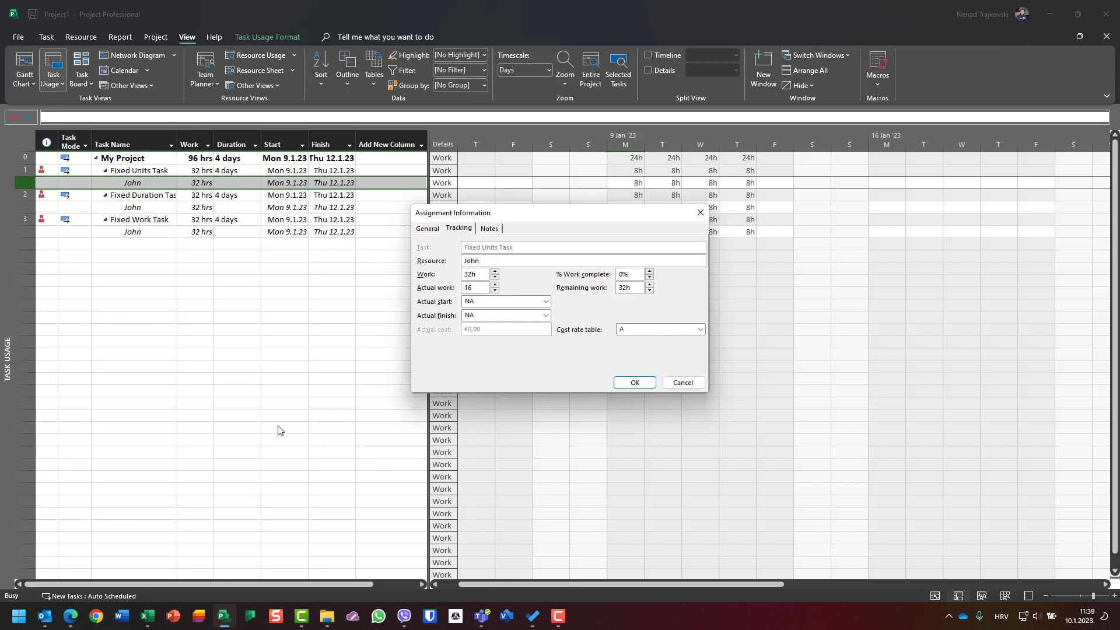
click(634, 382)
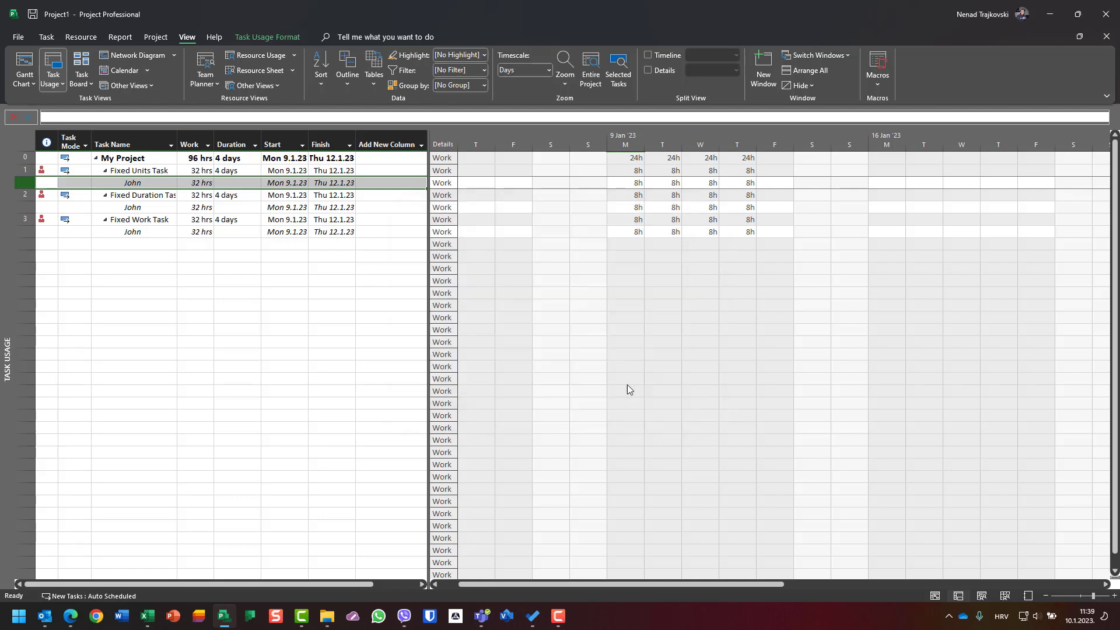
right_click(447, 183)
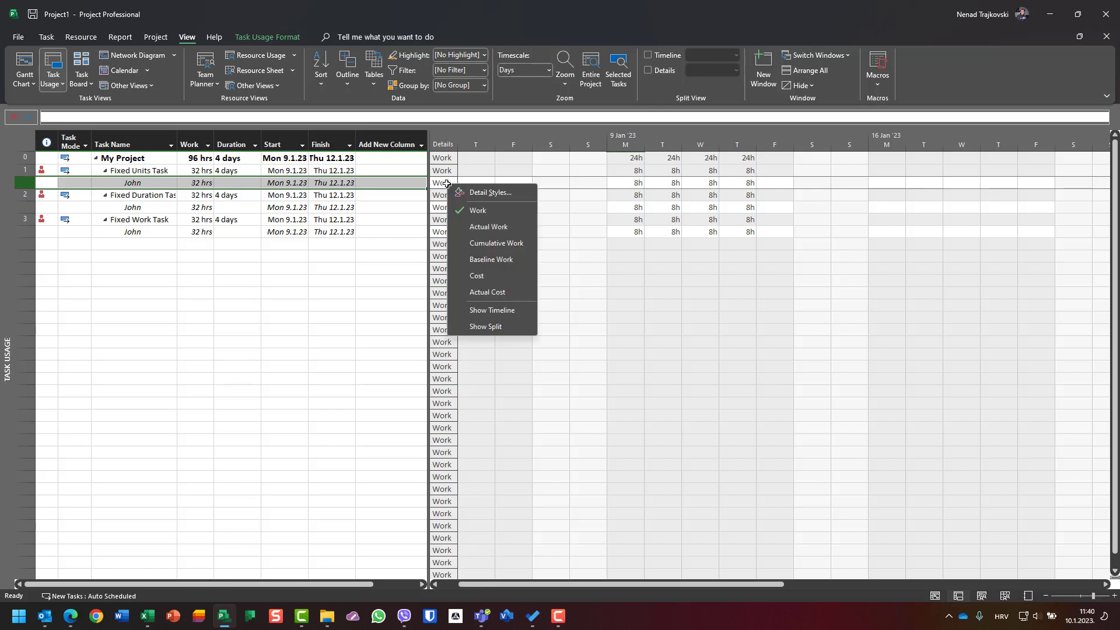
click(473, 227)
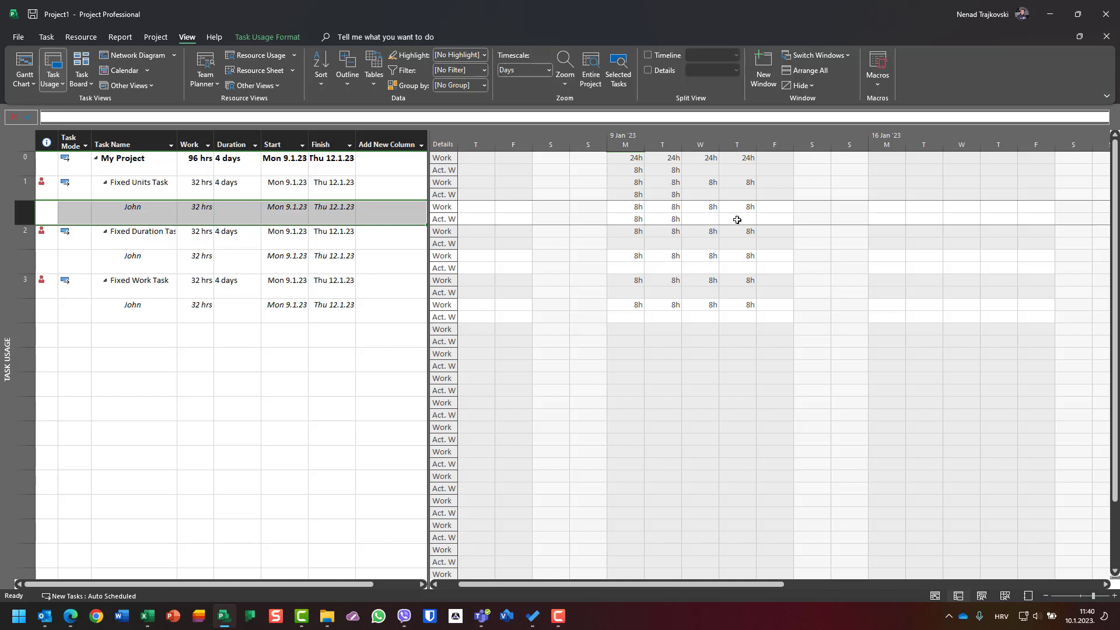
Set the actual work of the resource assignment under the Fixed Duration Task to 16 hours
click(27, 263)
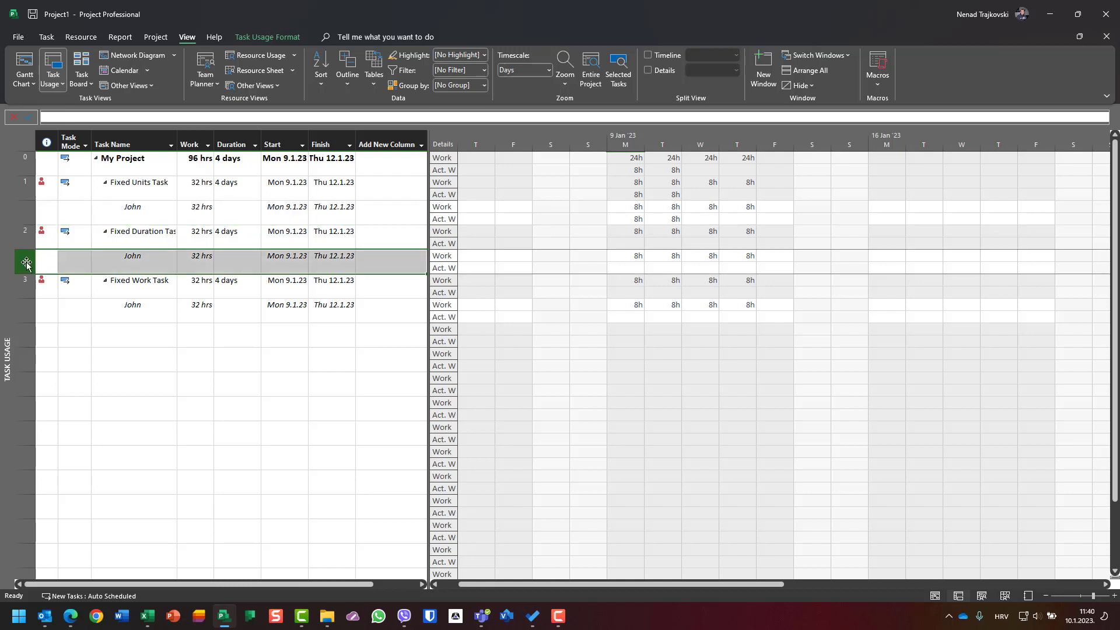
double_click(26, 262)
double_click(479, 288)
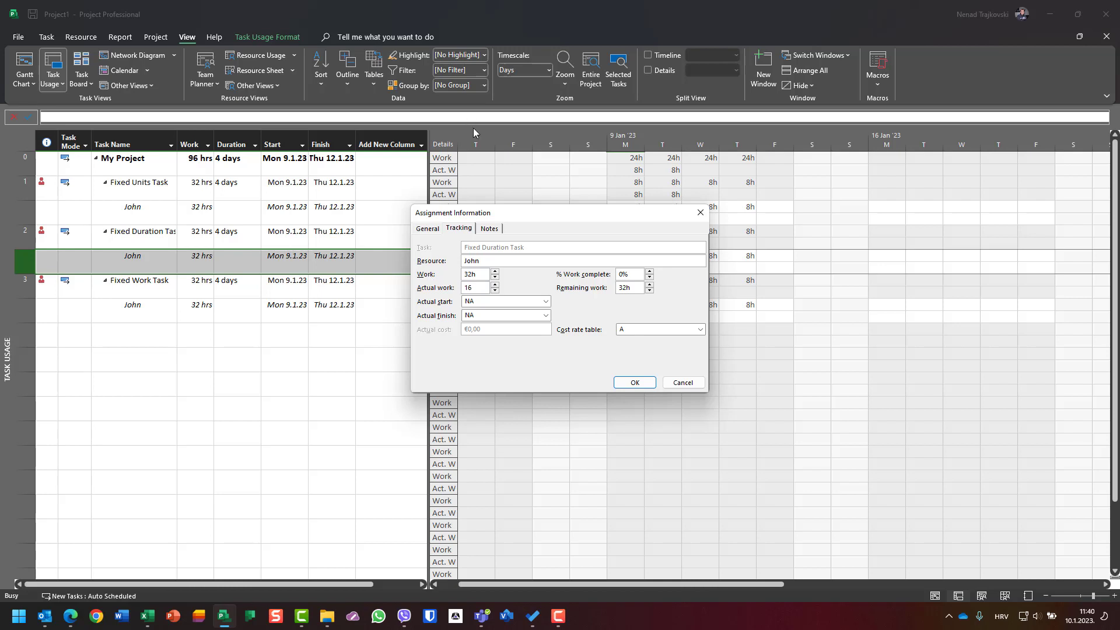
click(633, 383)
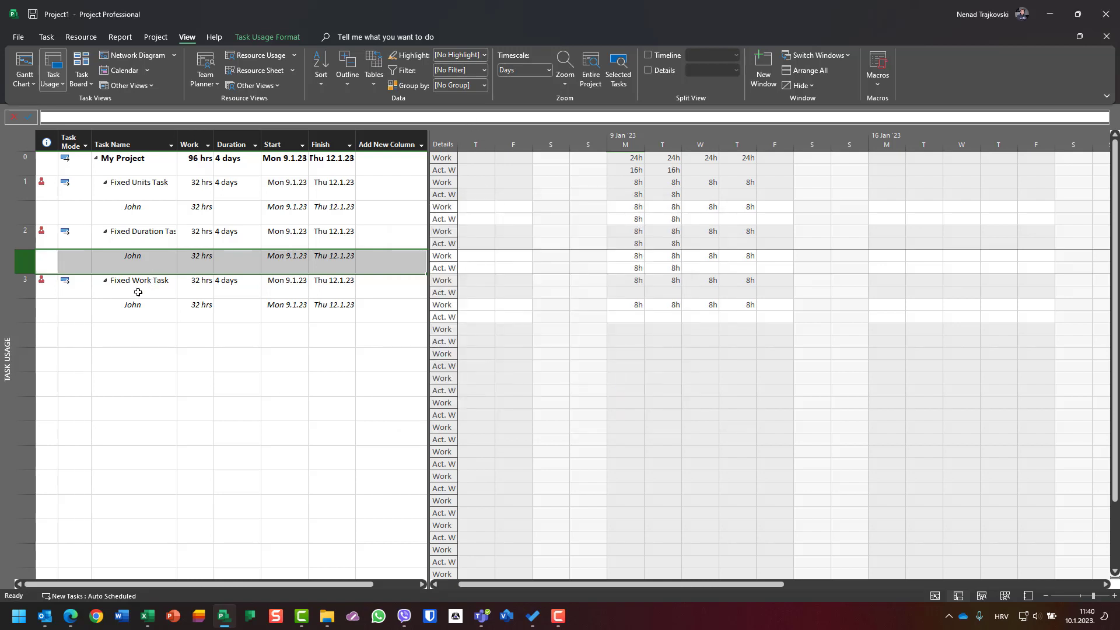
Set the actual work of the resource assignment under the Fixed Work Task to 16 hours
click(23, 311)
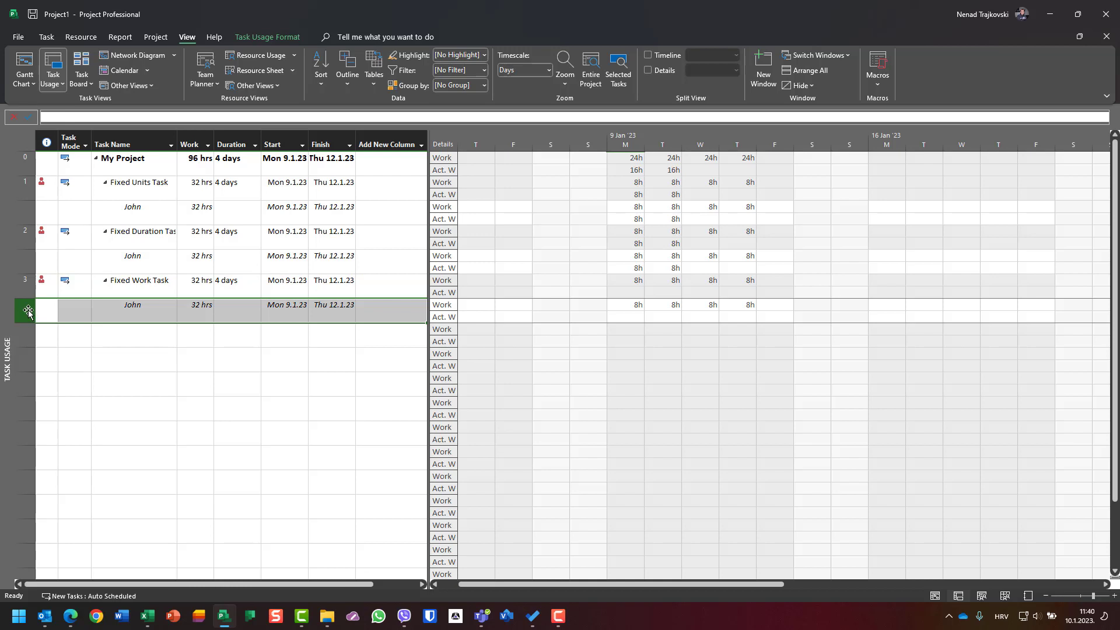
double_click(27, 311)
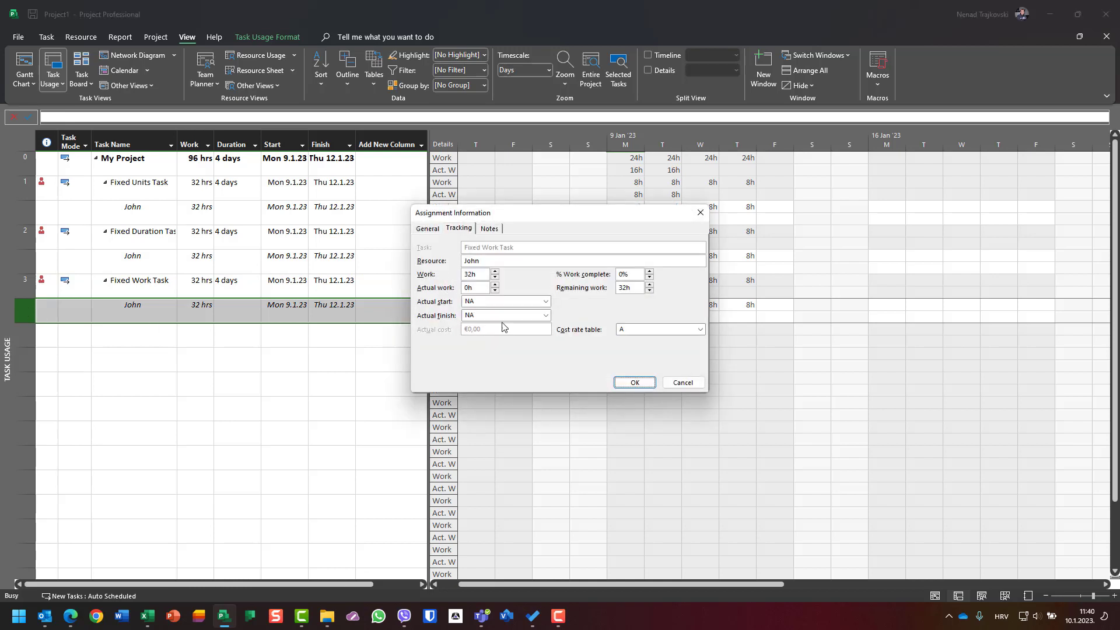
click(487, 287)
text(16)
click(634, 382)
Add the Type column to the usage table and widen the Task Name column and the table area so it fits
click(395, 141)
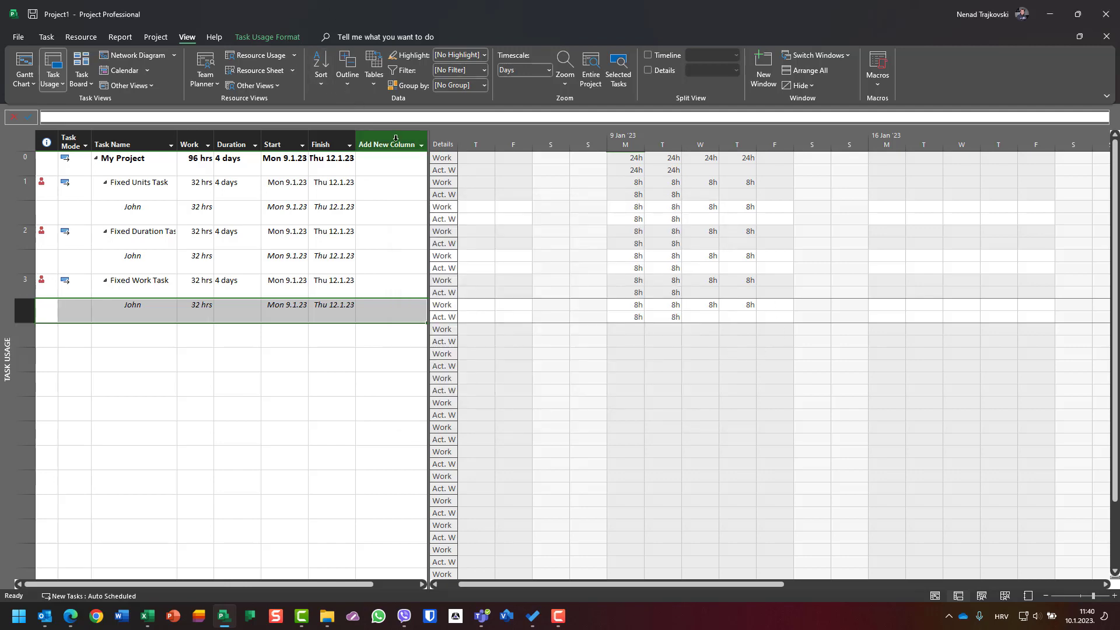
text(t)
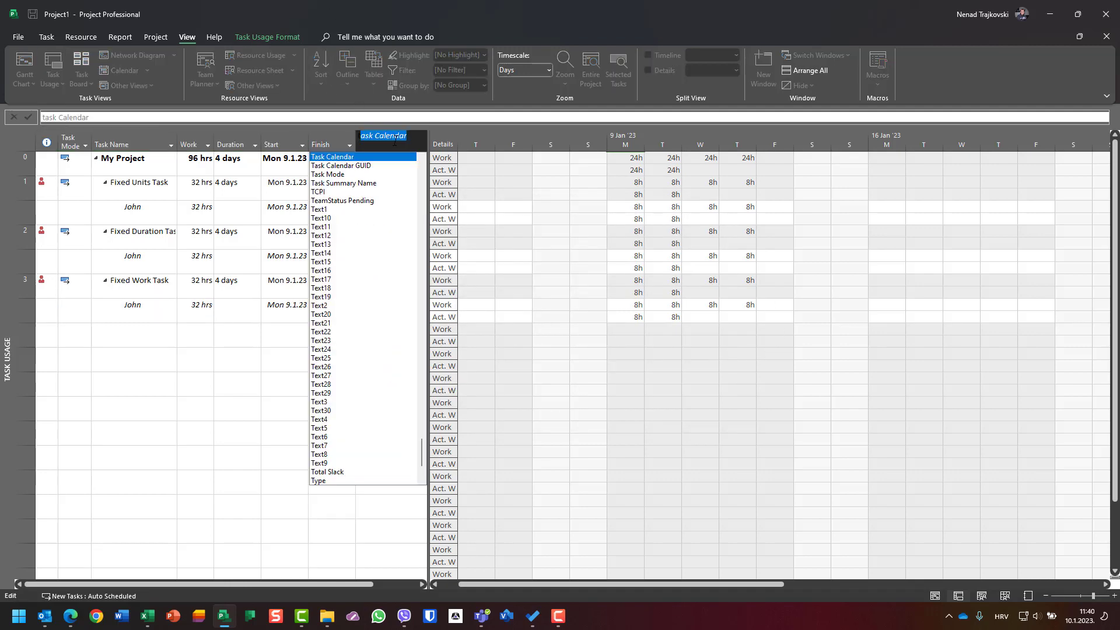
text(ype)
key(Return)
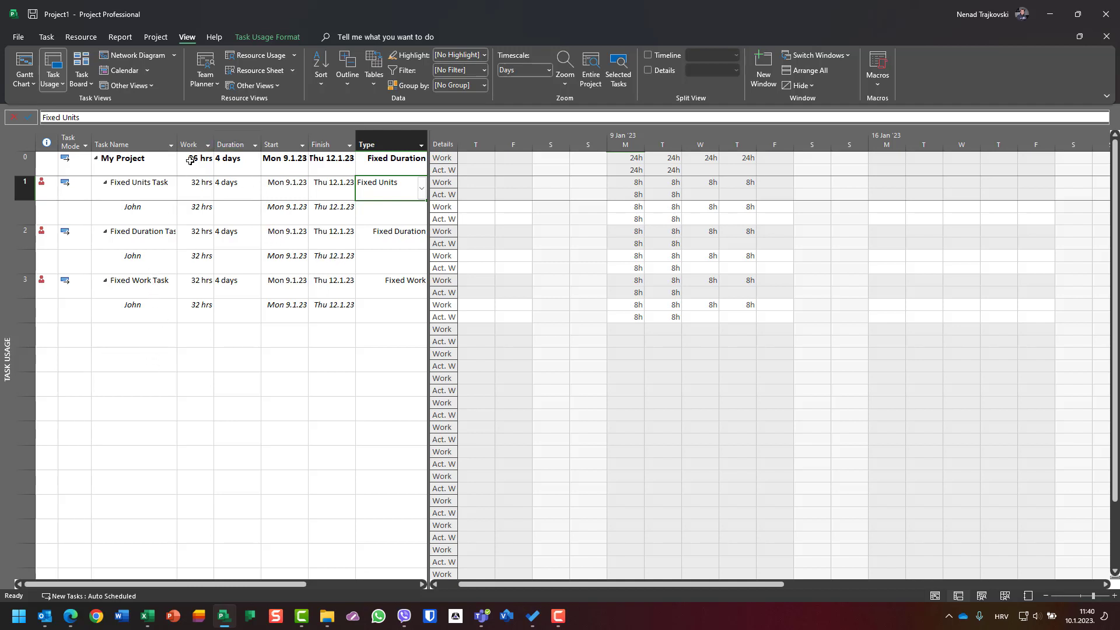
drag(177, 135, 185, 136)
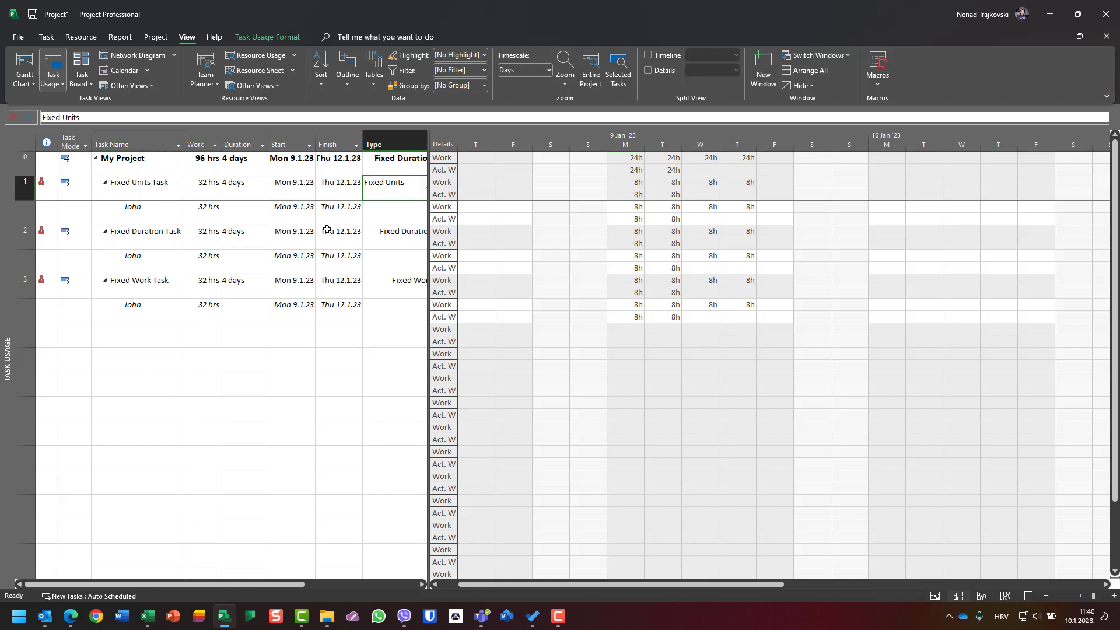
drag(444, 243, 465, 242)
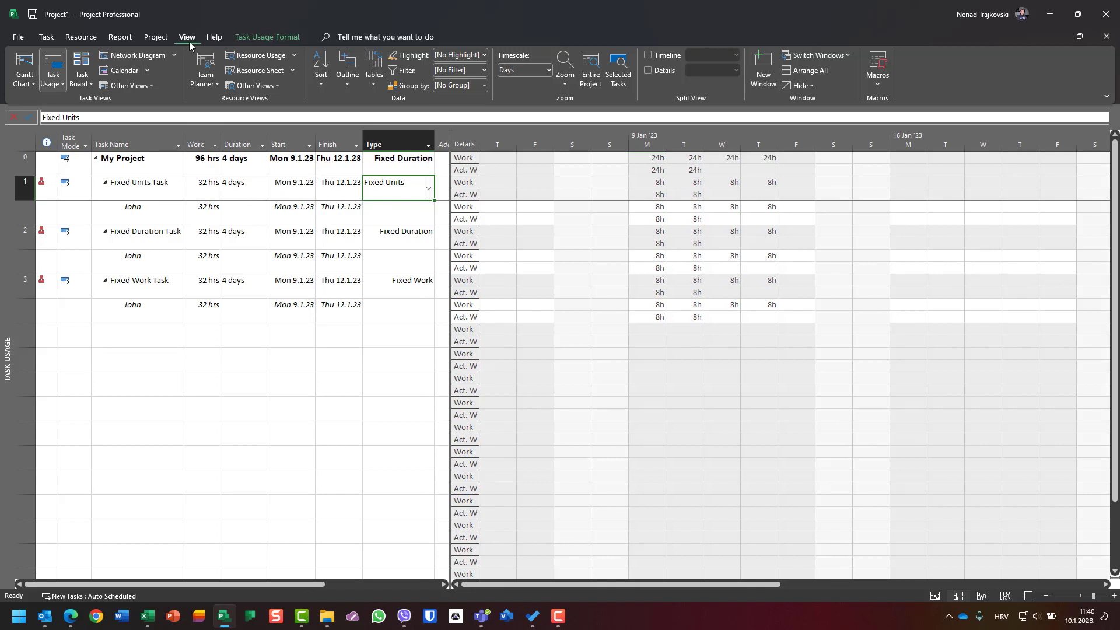
Show the Task Form in a split view and switch its details to Work
click(649, 72)
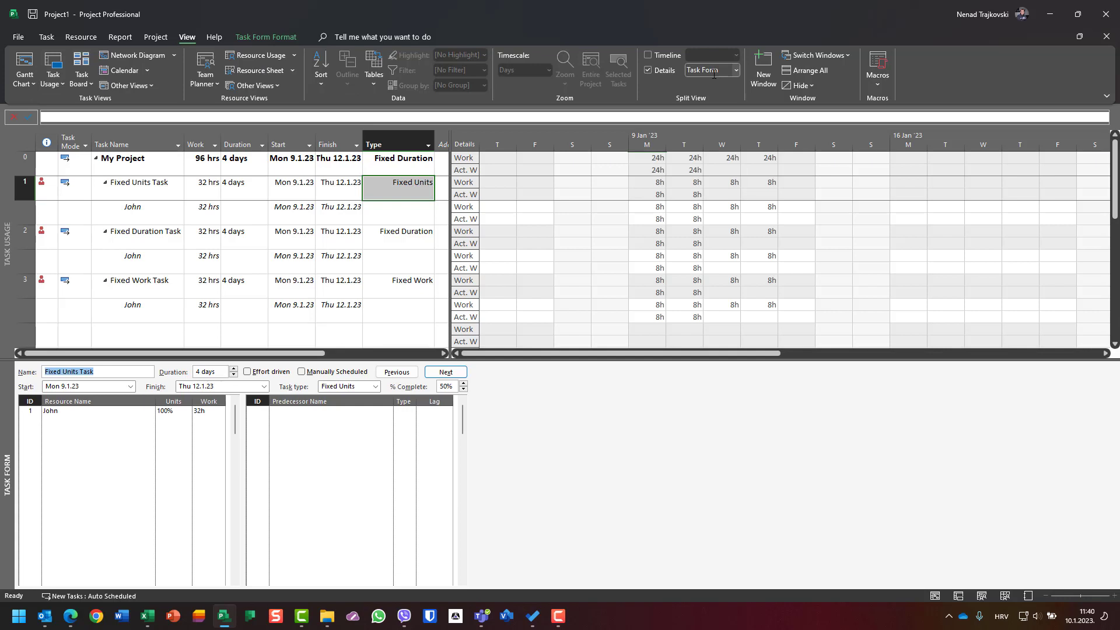
right_click(82, 445)
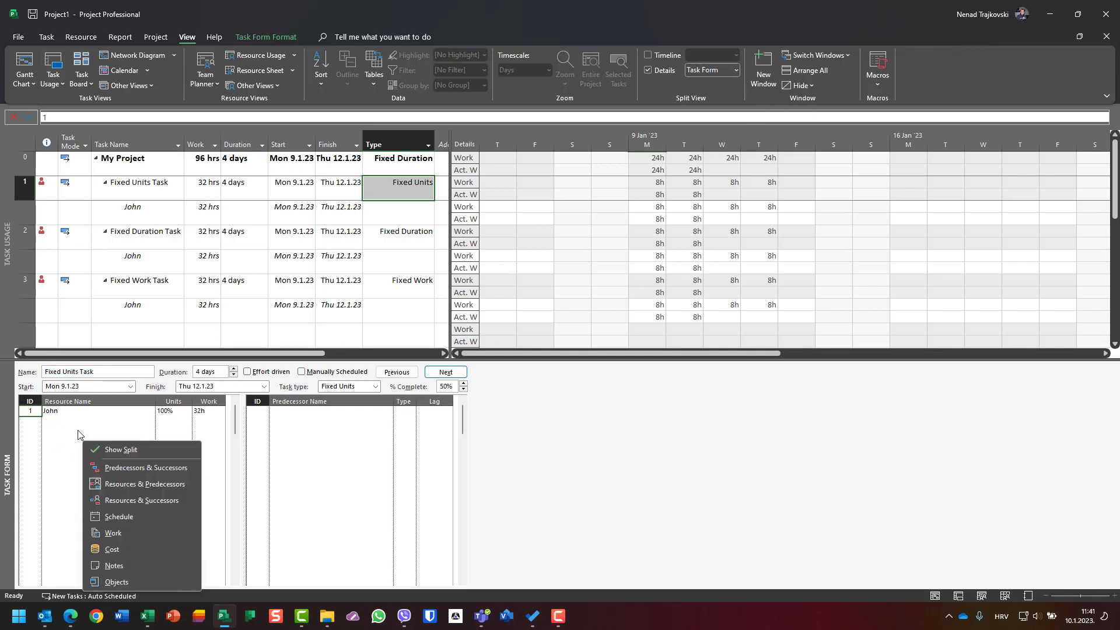
click(113, 533)
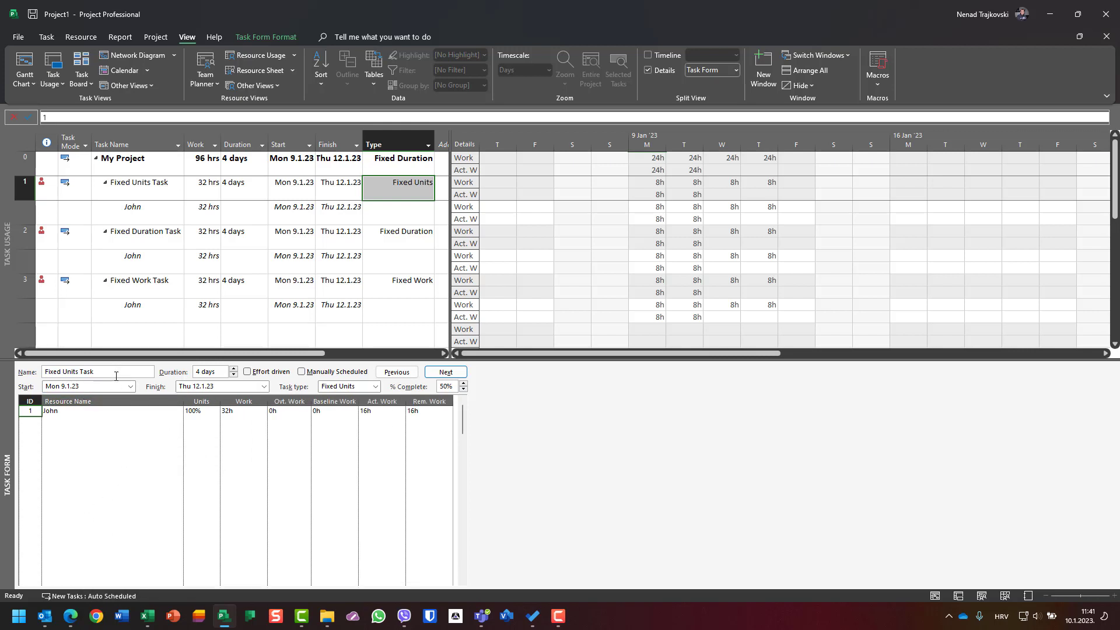
Assign the second resource to the Fixed Units Task and highlight that resource's scheduled Wednesday and Thursday work
click(171, 422)
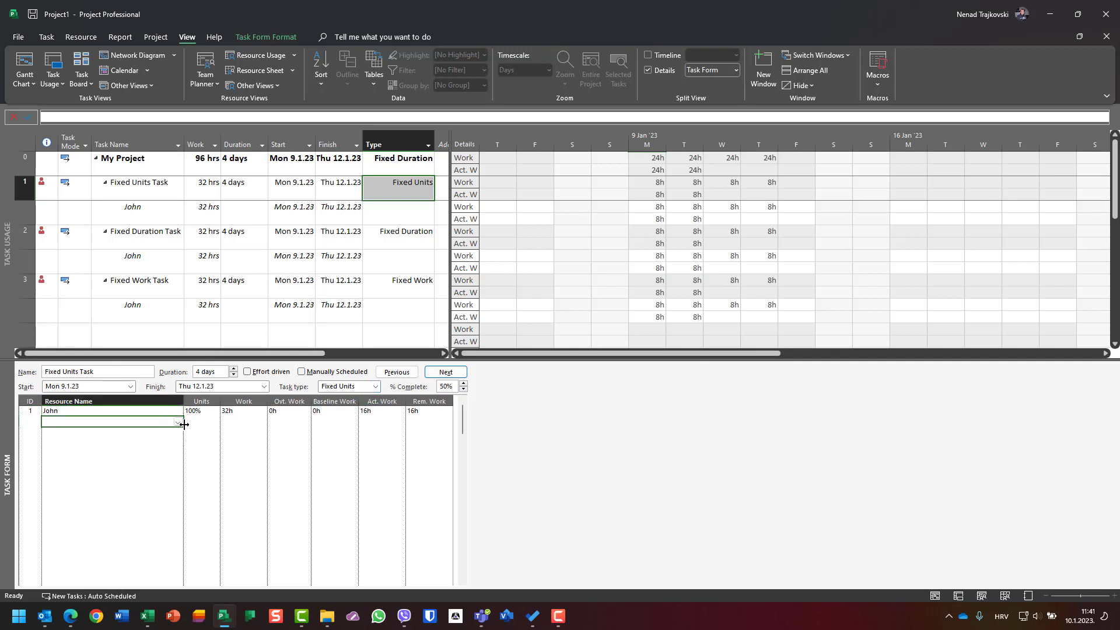
click(177, 421)
click(165, 441)
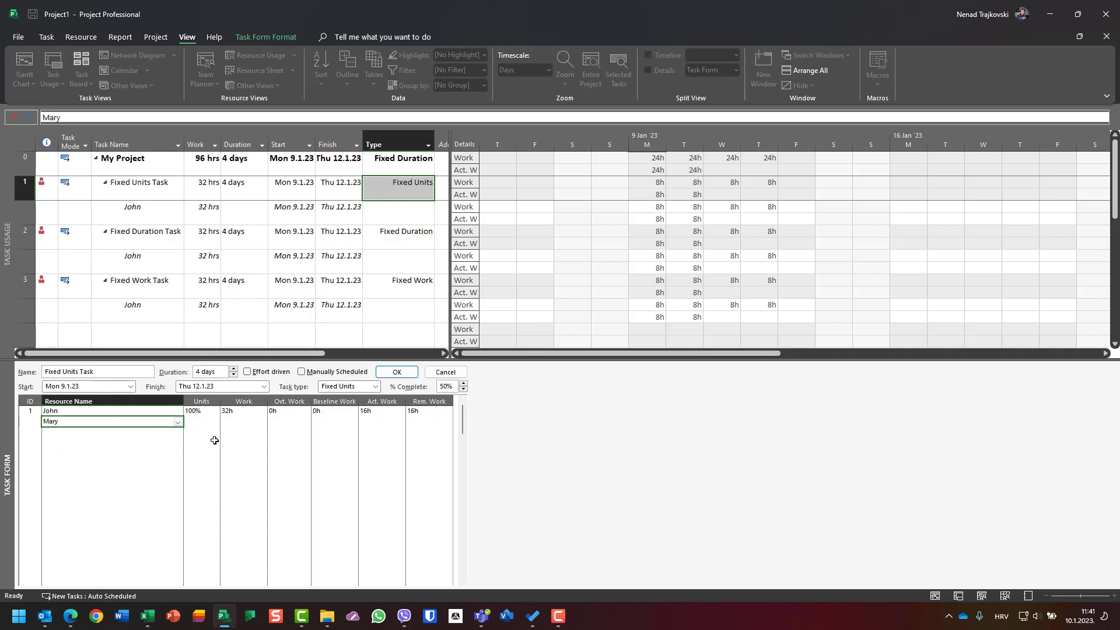
click(398, 377)
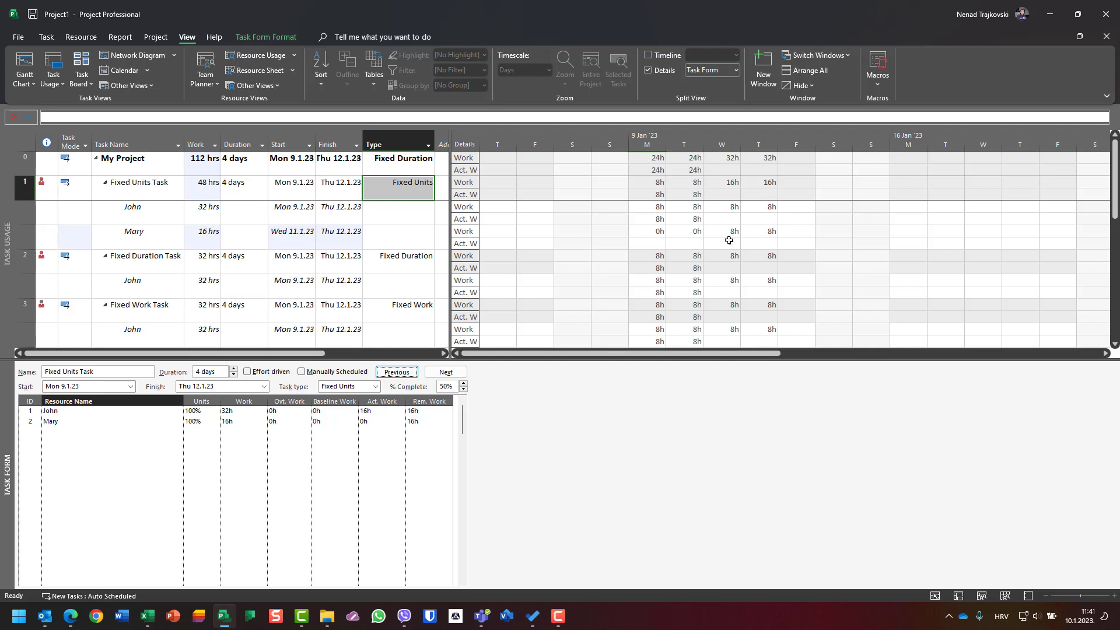
drag(731, 231, 756, 232)
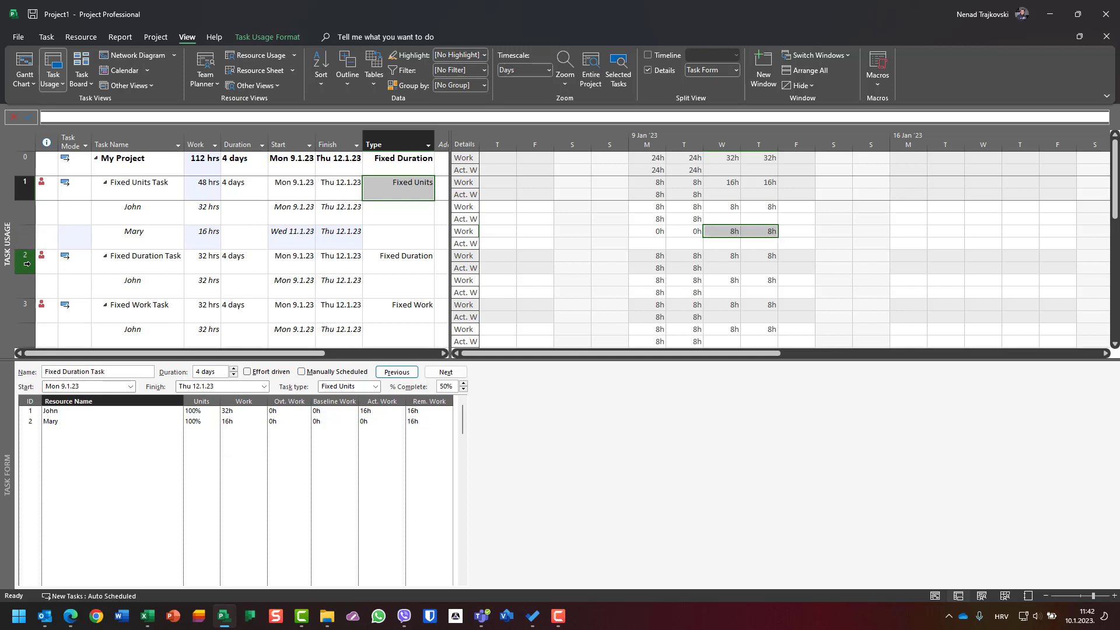
Assign the second resource to the Fixed Duration Task as well
click(26, 263)
click(172, 421)
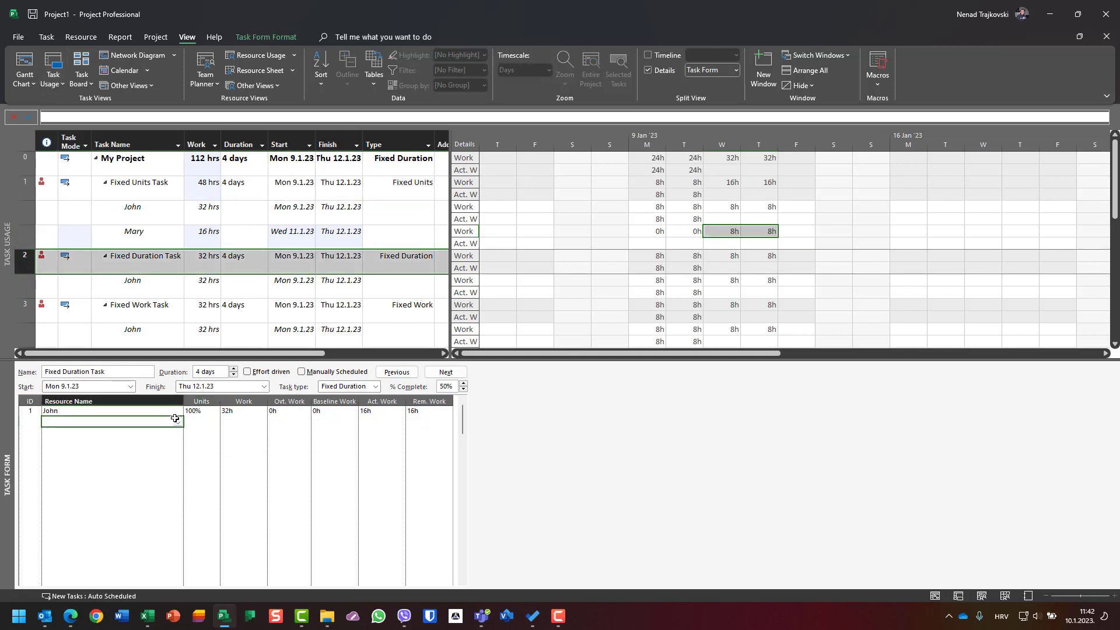
click(177, 421)
click(169, 441)
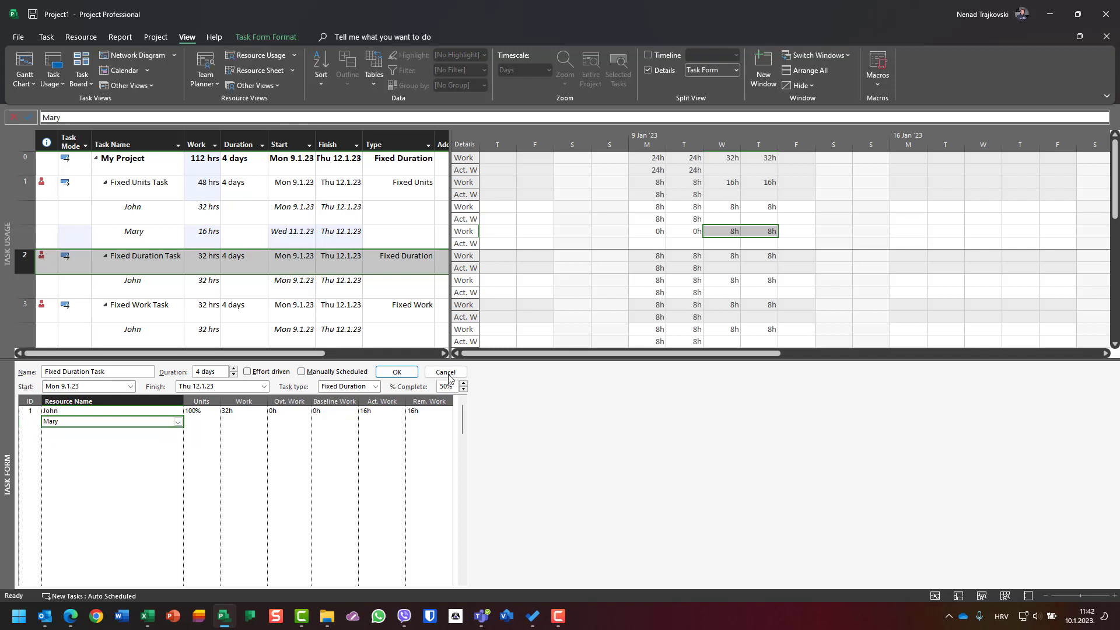
click(396, 372)
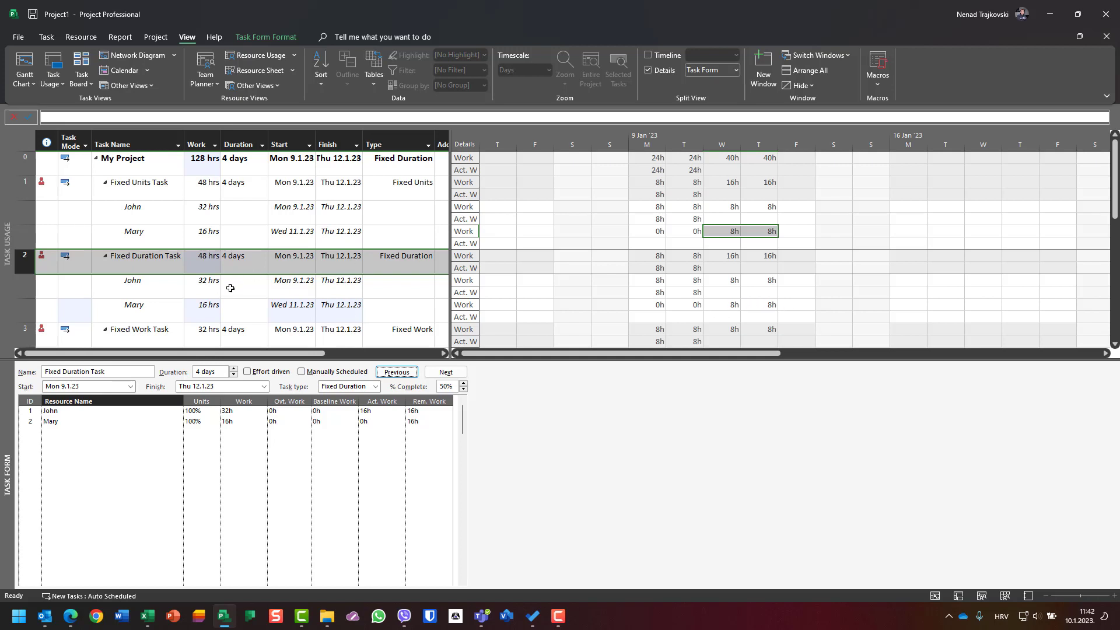
Try assigning the second resource to the Fixed Work Task, and undo the assignment
key(Down)
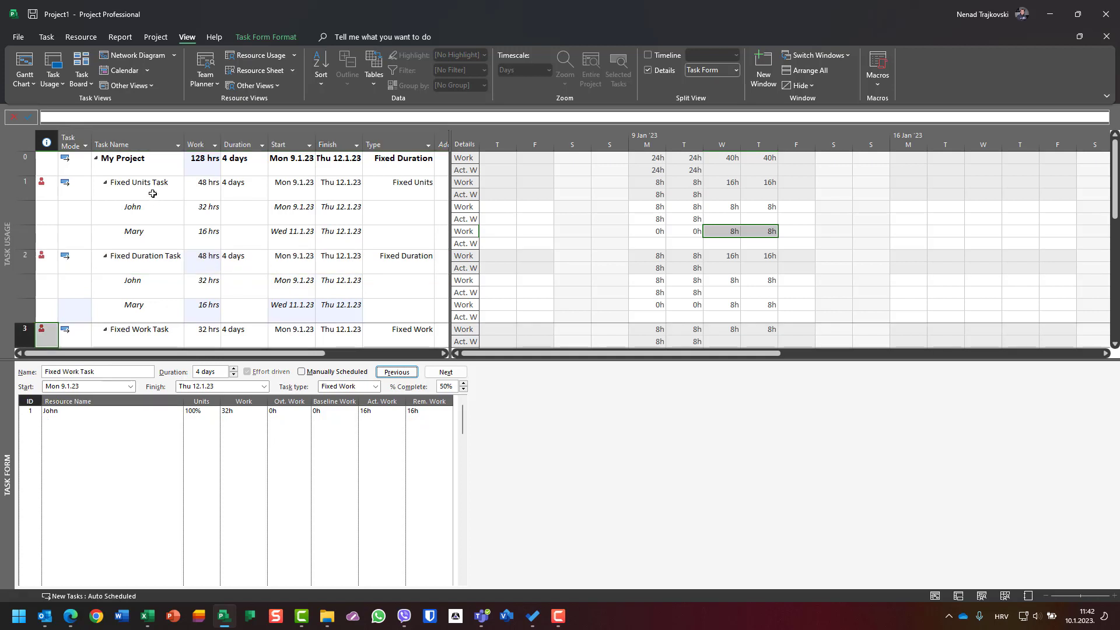
click(153, 192)
click(147, 258)
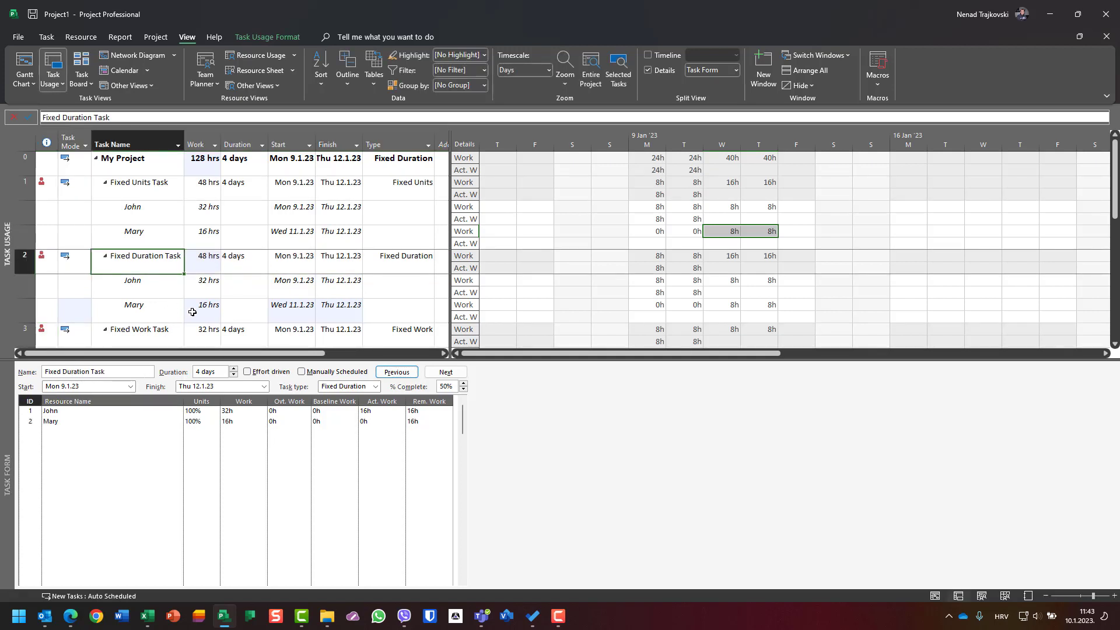
scroll(250, 289, down, 1)
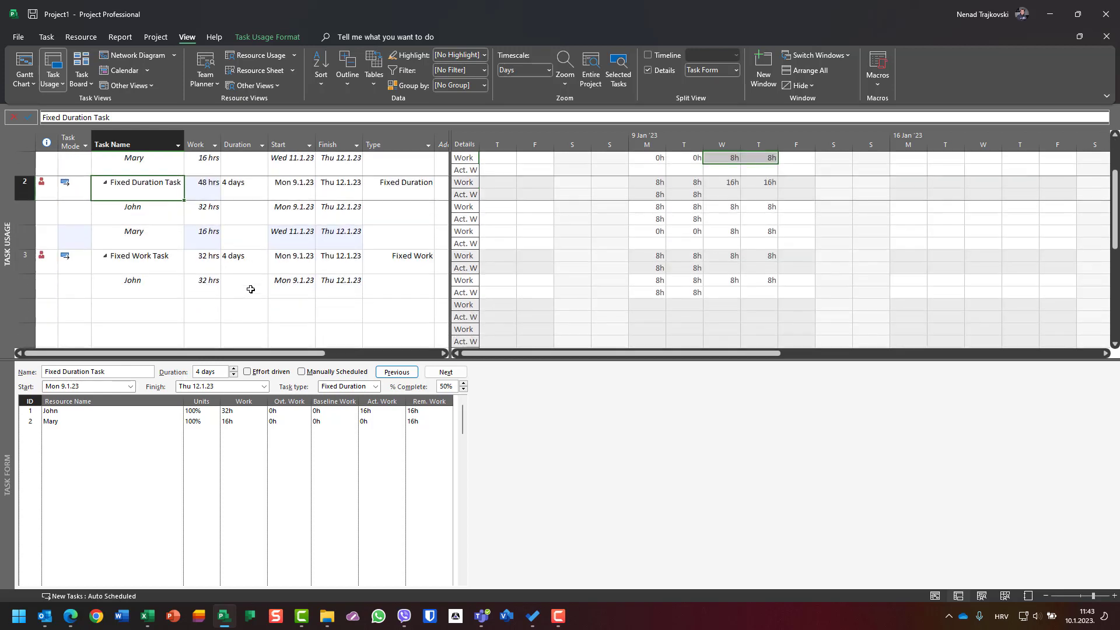
click(112, 257)
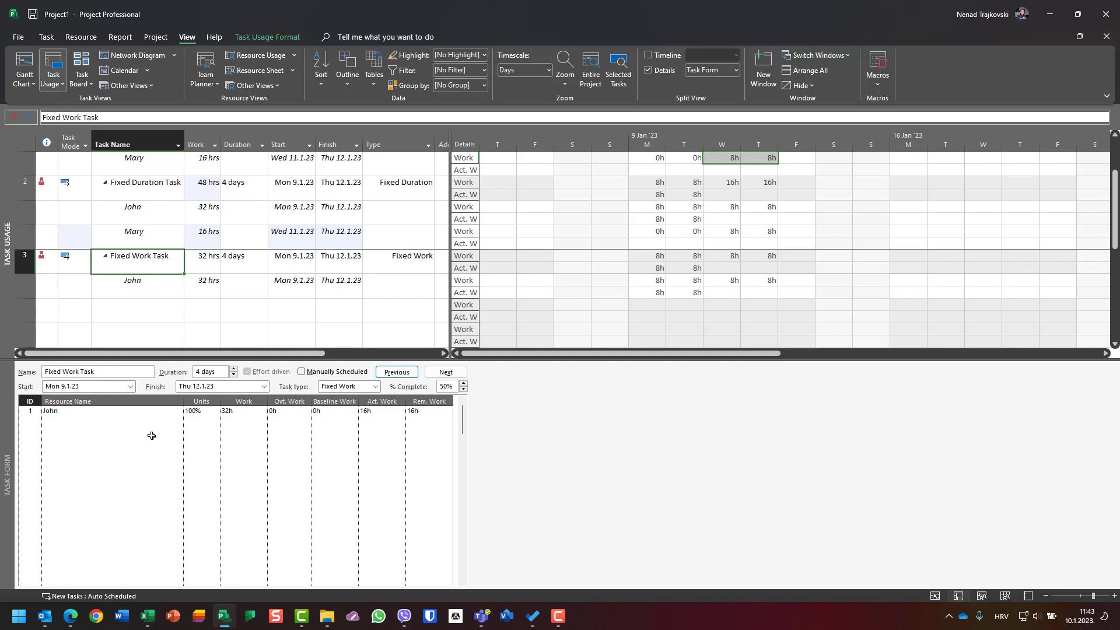
click(175, 424)
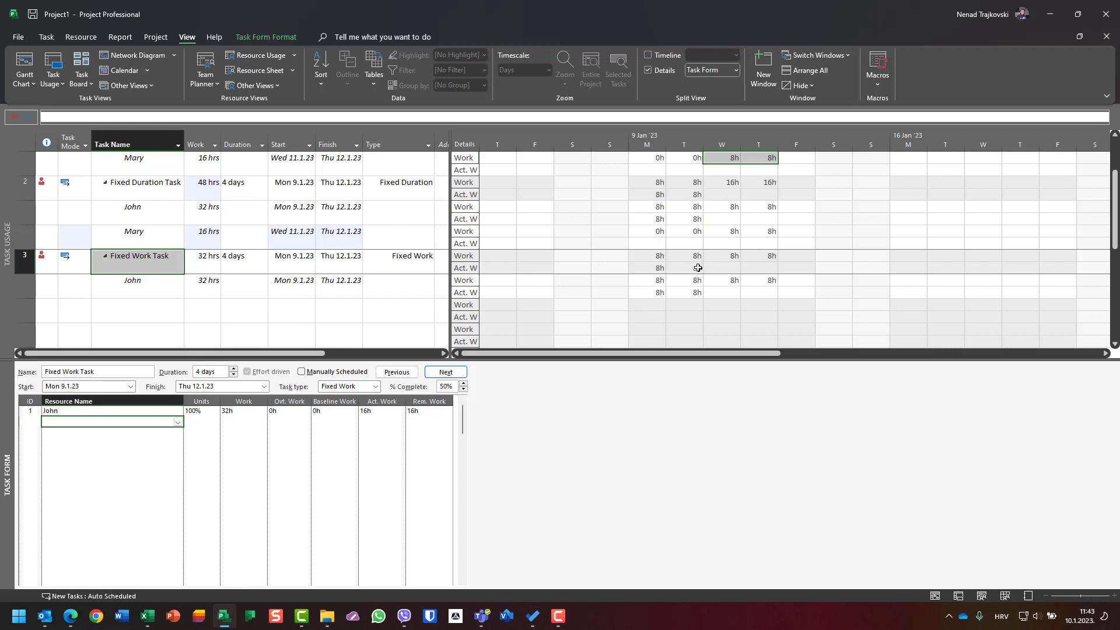
click(178, 424)
click(172, 440)
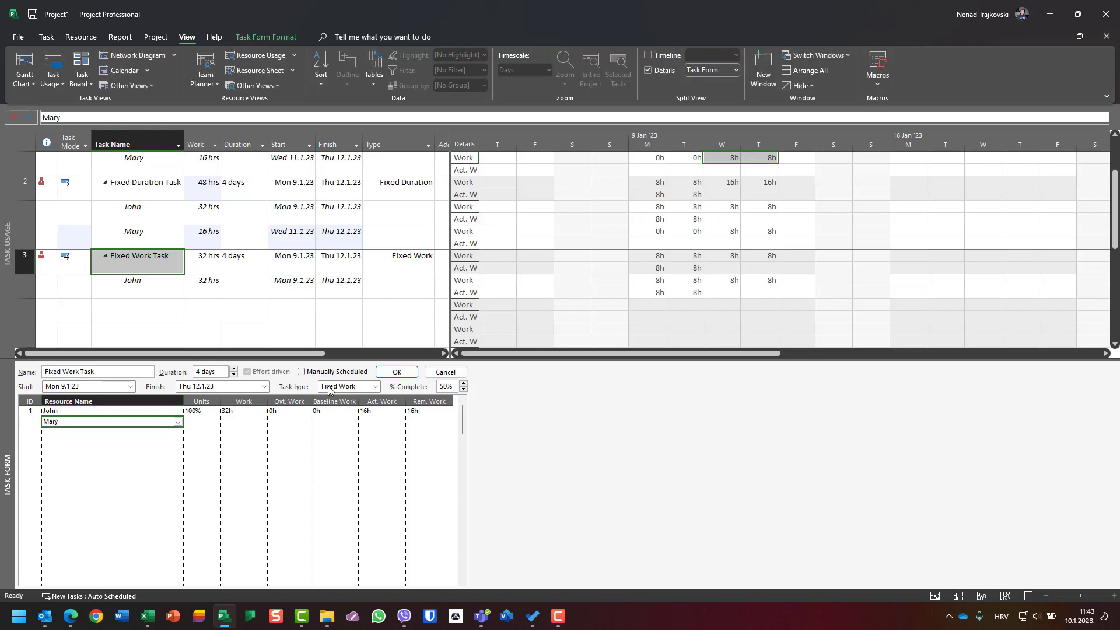
click(397, 372)
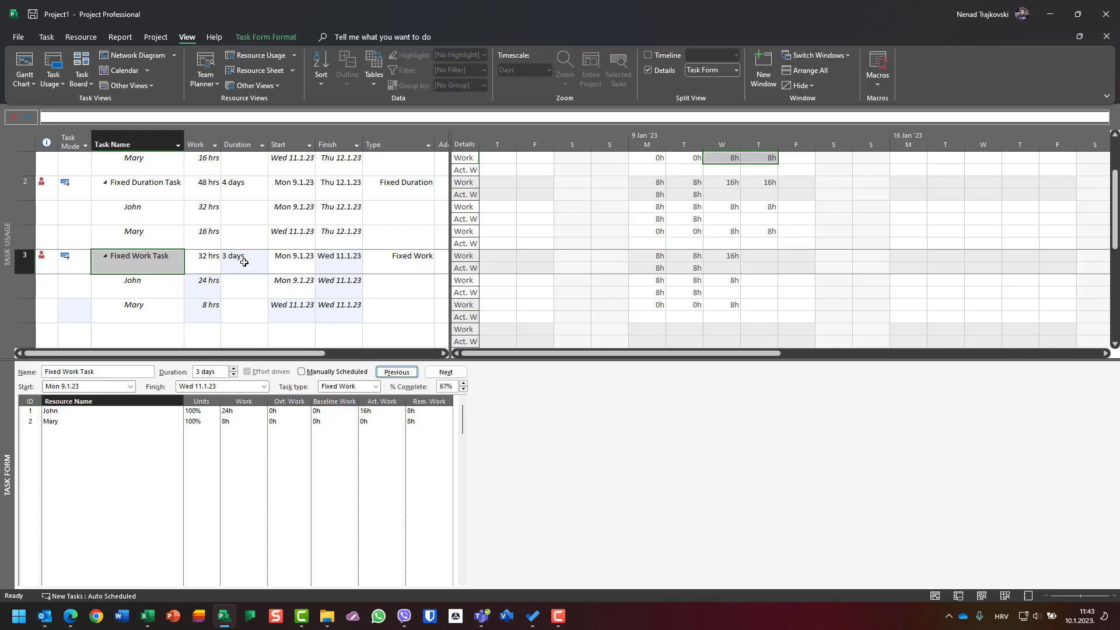
key(ctrl+z)
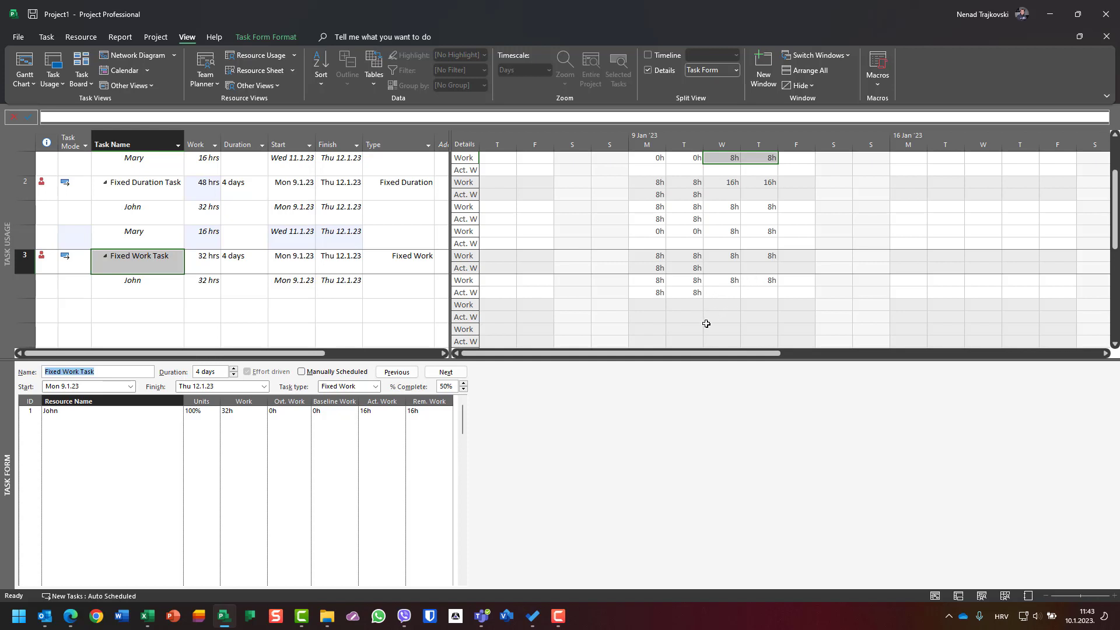
Assign the second resource to the Fixed Work Task again and select the first resource's Wednesday work on that task
click(178, 419)
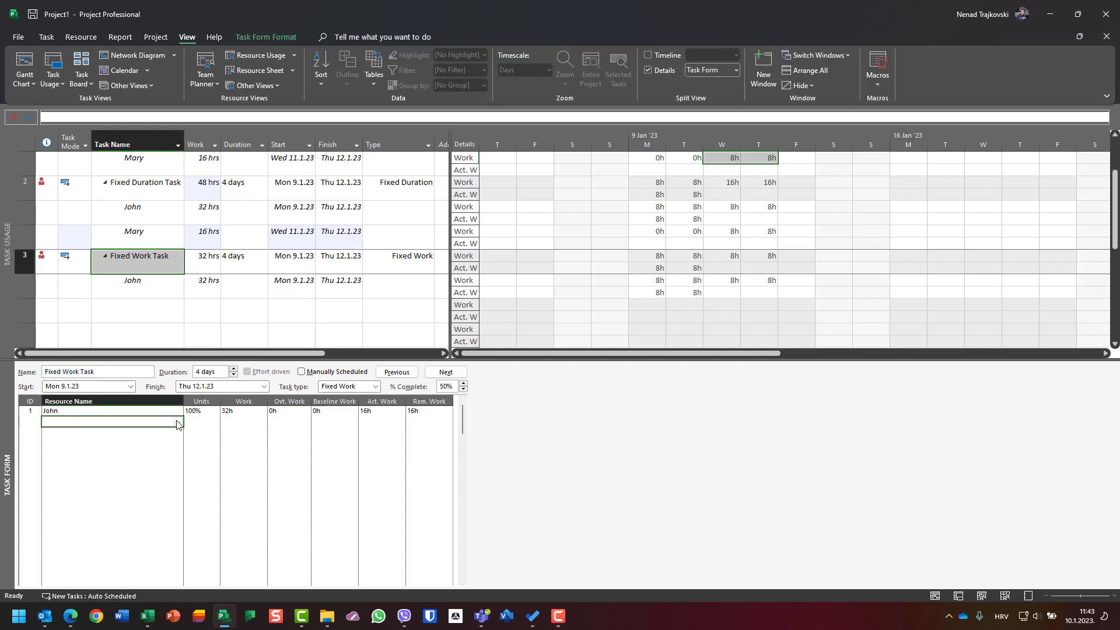
click(178, 421)
click(165, 442)
click(394, 371)
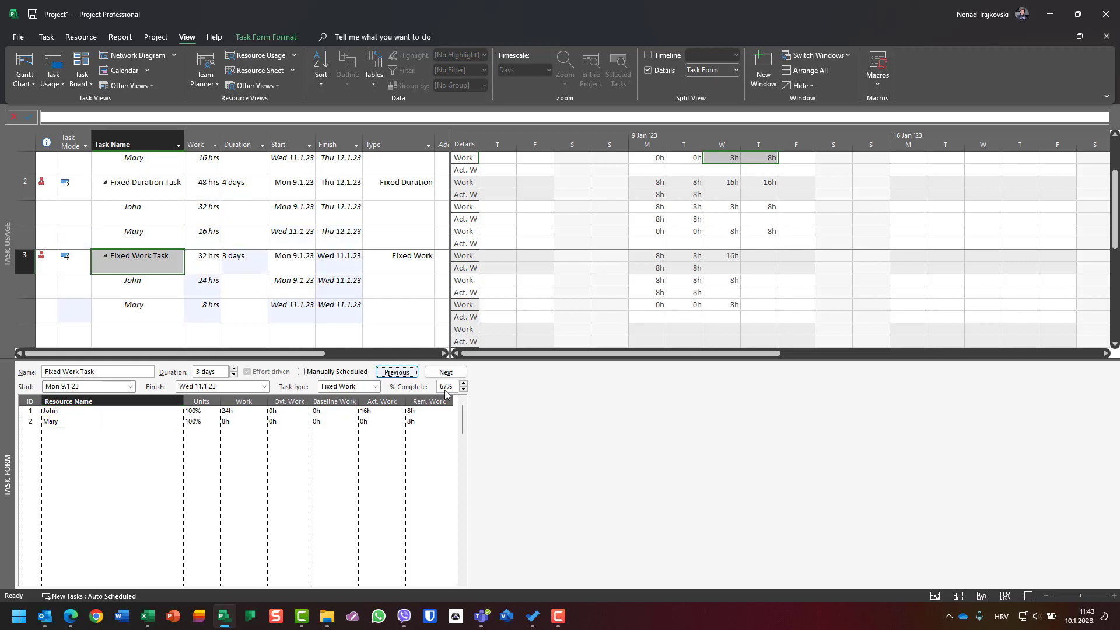
click(731, 283)
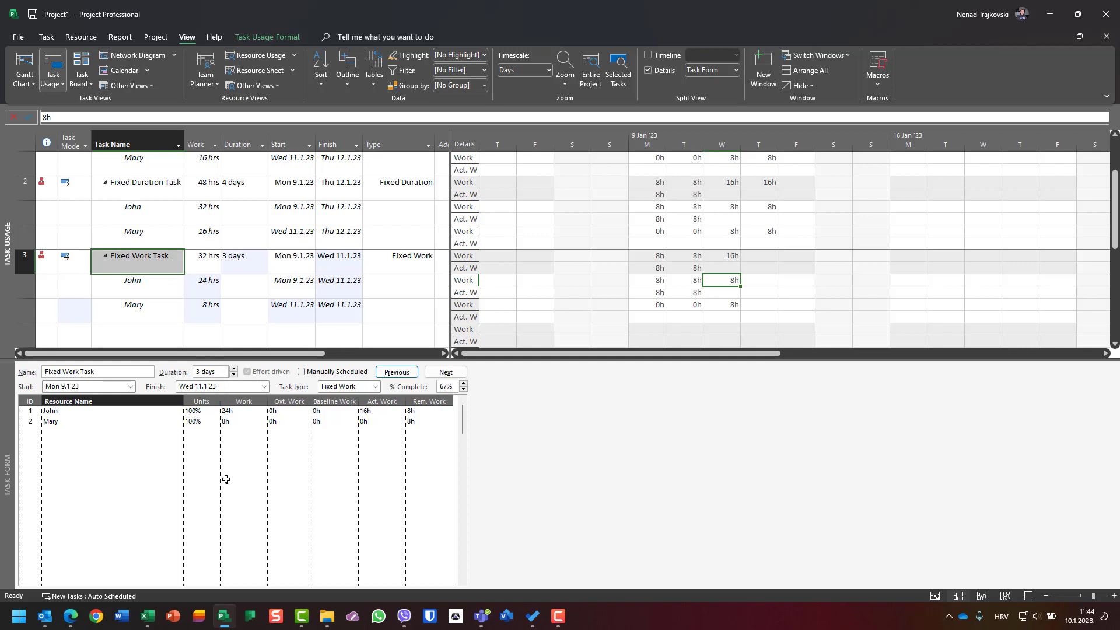
Undo the earlier changes until each of the three tasks has only the first resource assigned
key(ctrl+z)
key(ctrl+z)
key(ctrl+z)
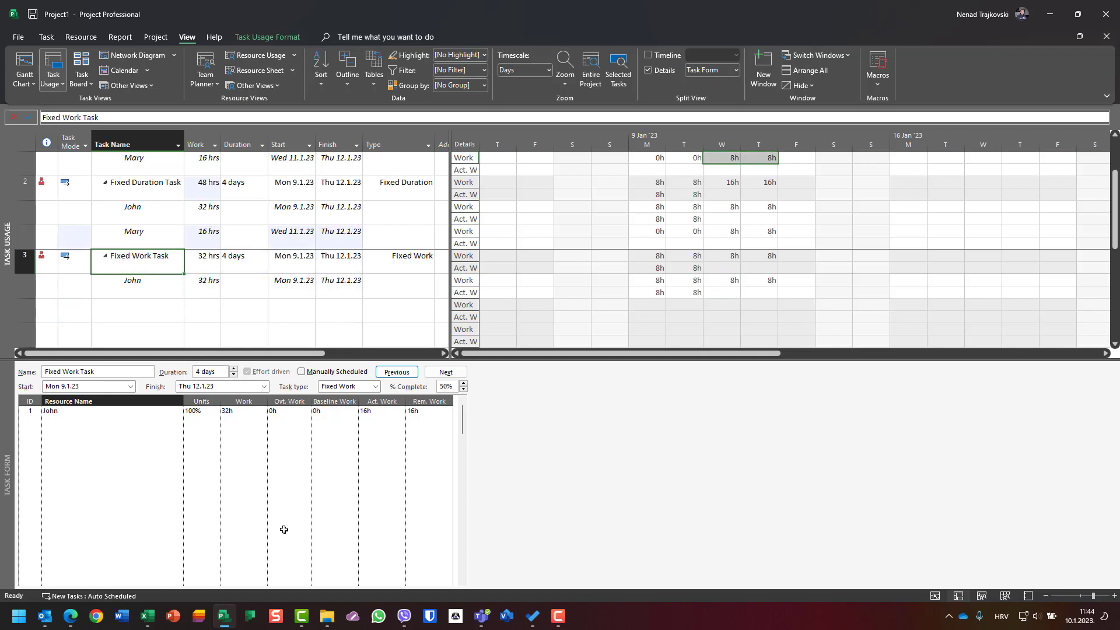
key(ctrl+z)
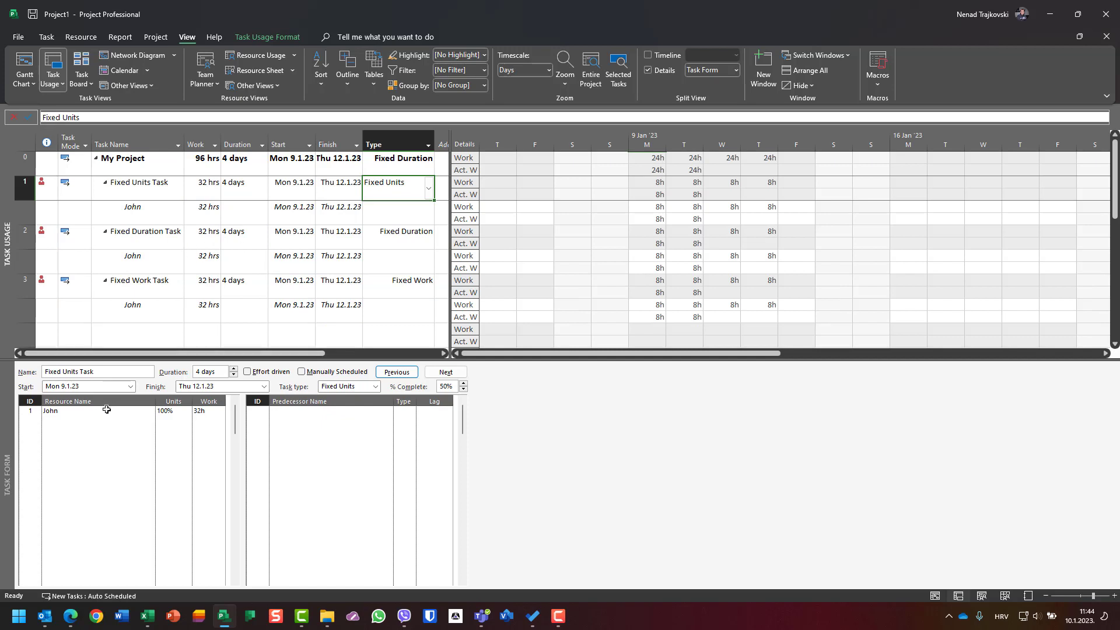
Select the first resource's assignment under the Fixed Units Task and switch the Task Form details to Work
click(24, 212)
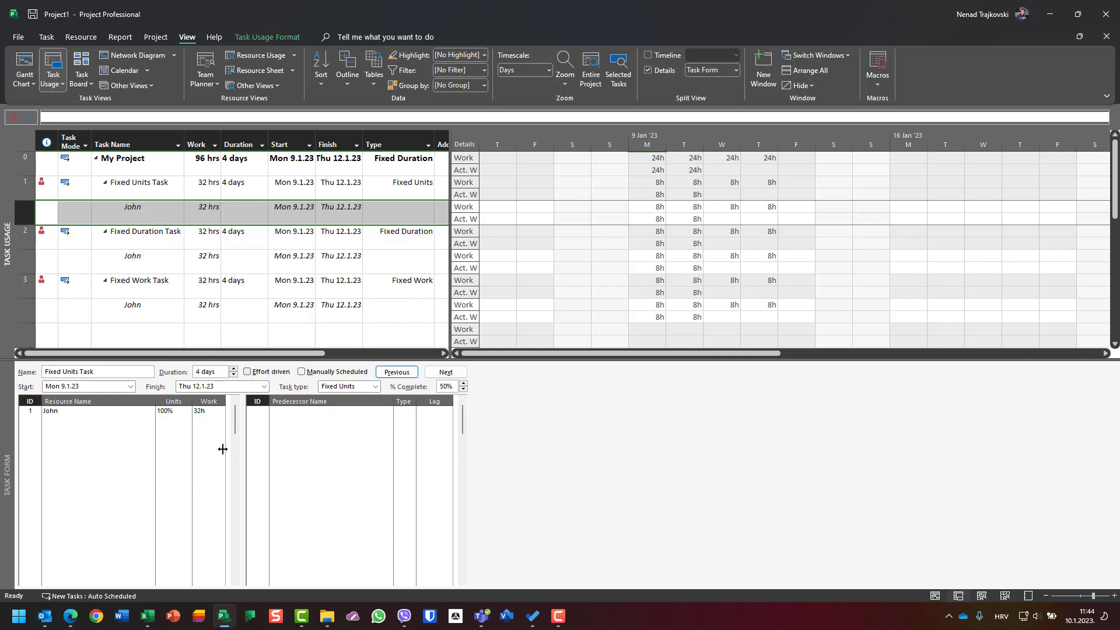
right_click(131, 438)
click(160, 522)
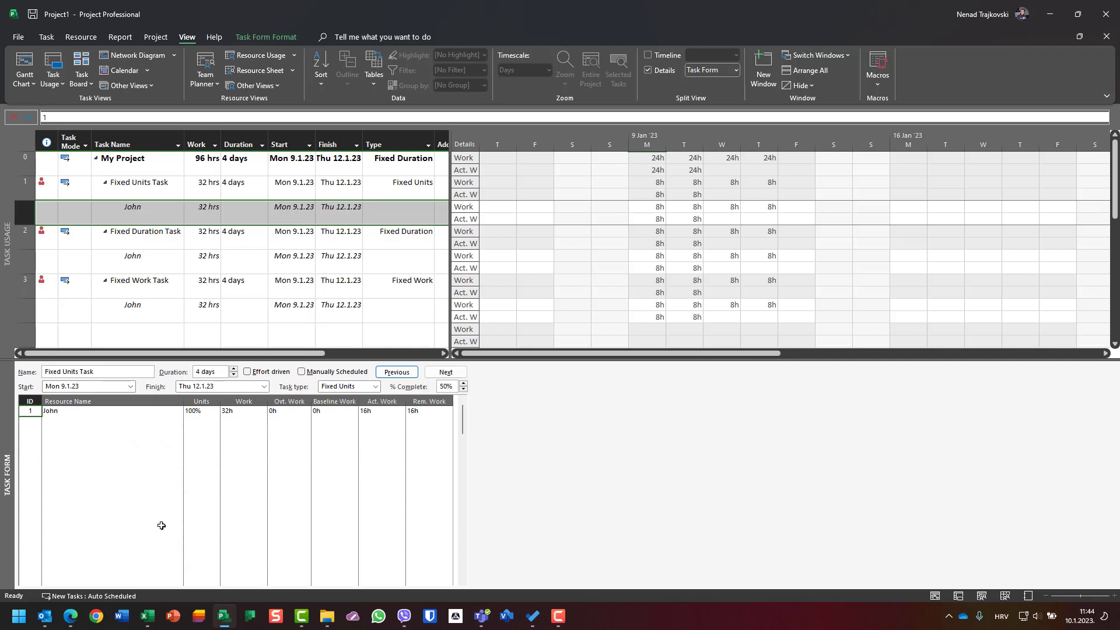
Try making the Fixed Units Task effort driven with the second resource assigned, and undo both changes
click(247, 372)
click(396, 372)
click(166, 426)
click(177, 421)
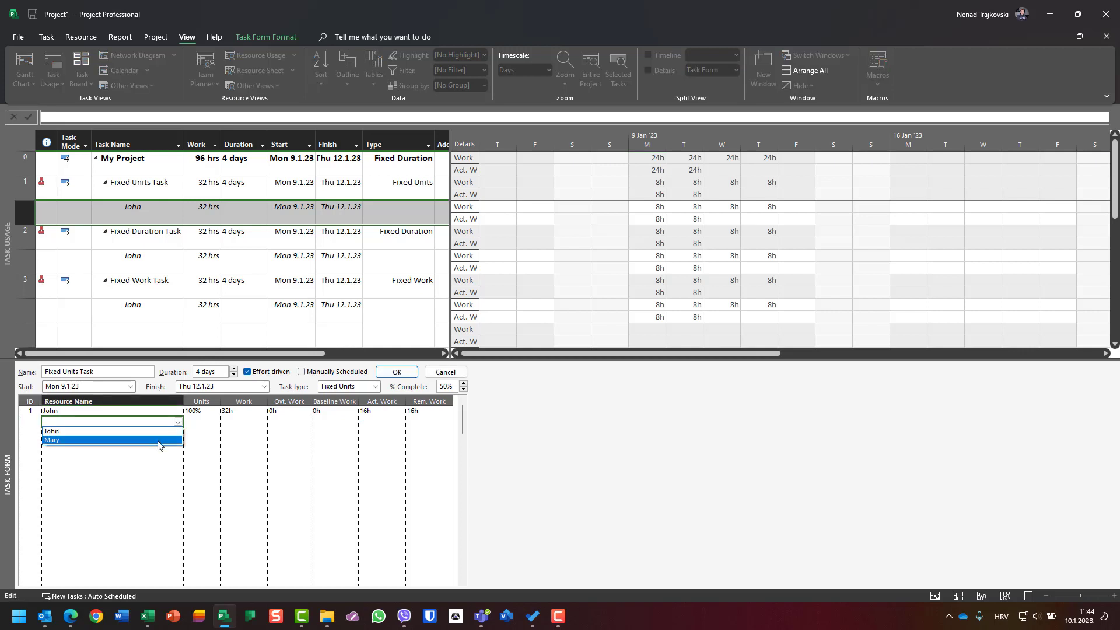
click(160, 444)
click(397, 371)
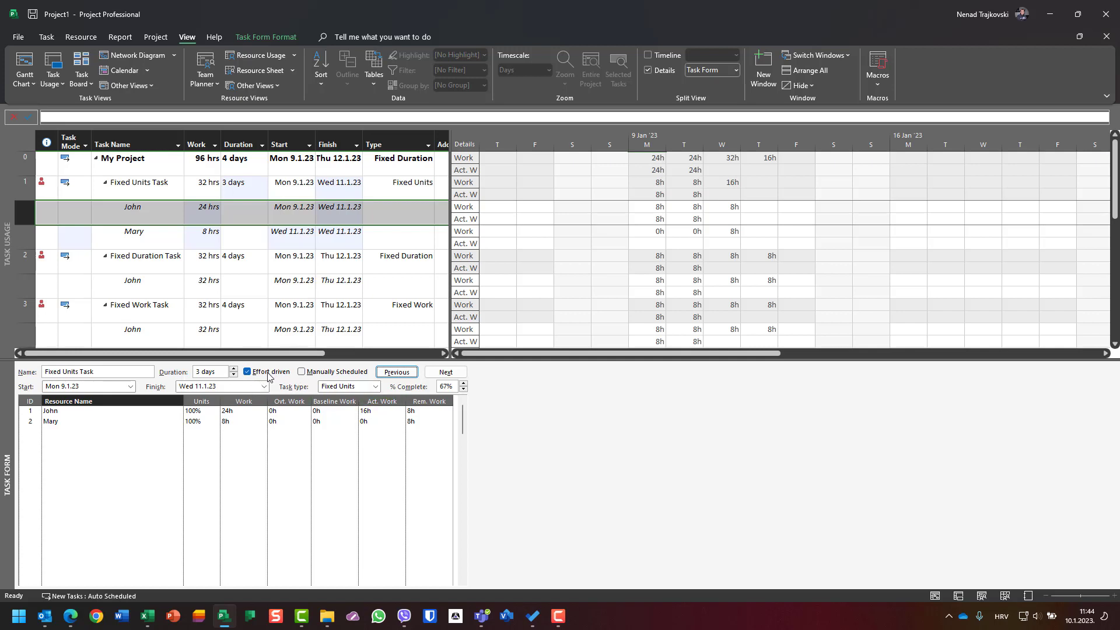
key(ctrl+z)
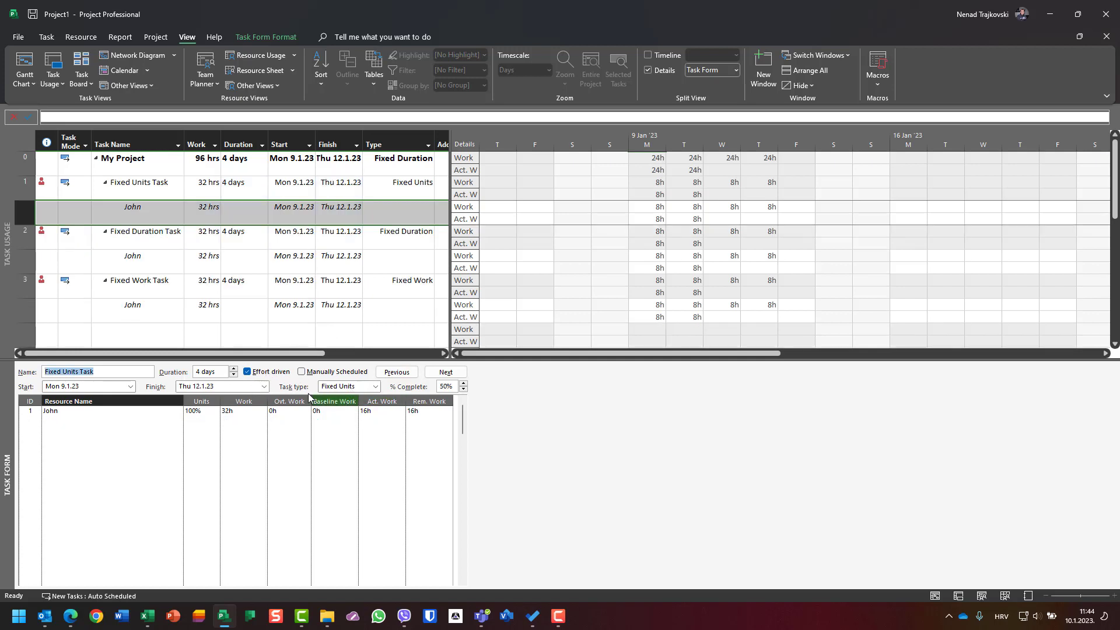
click(386, 374)
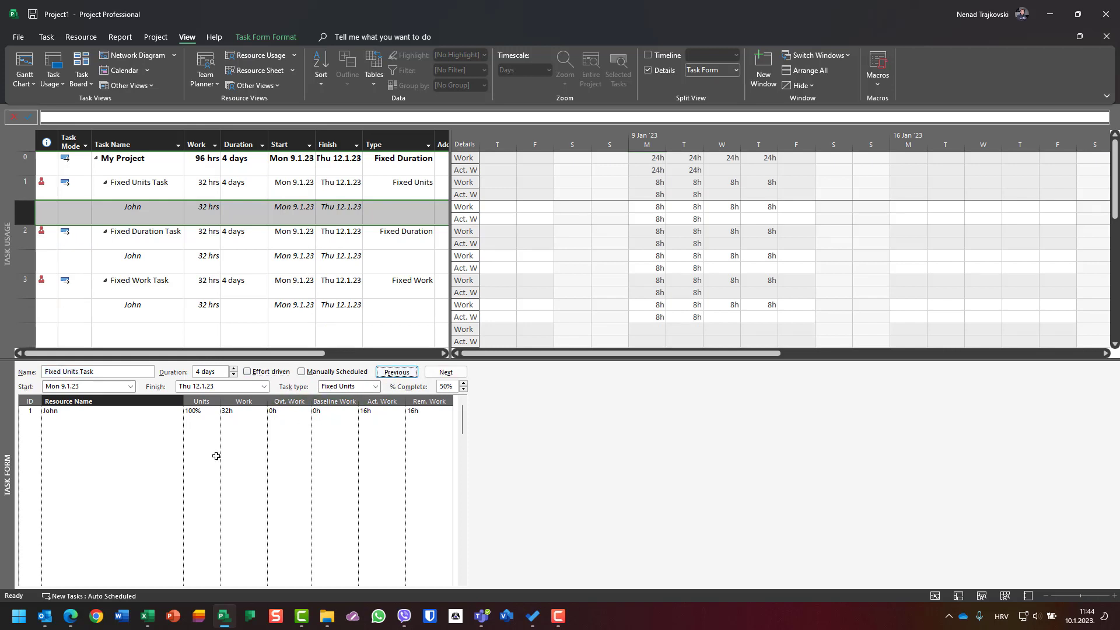
Try assigning the second resource to the Fixed Units Task with effort driven off, and undo the assignment
click(154, 424)
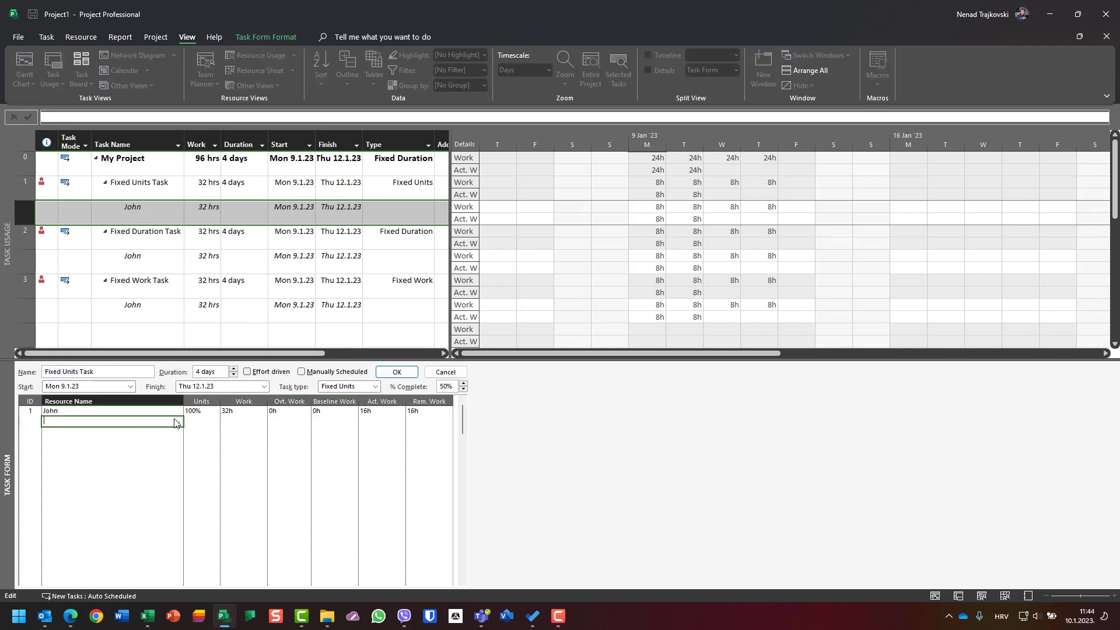
click(178, 422)
click(167, 440)
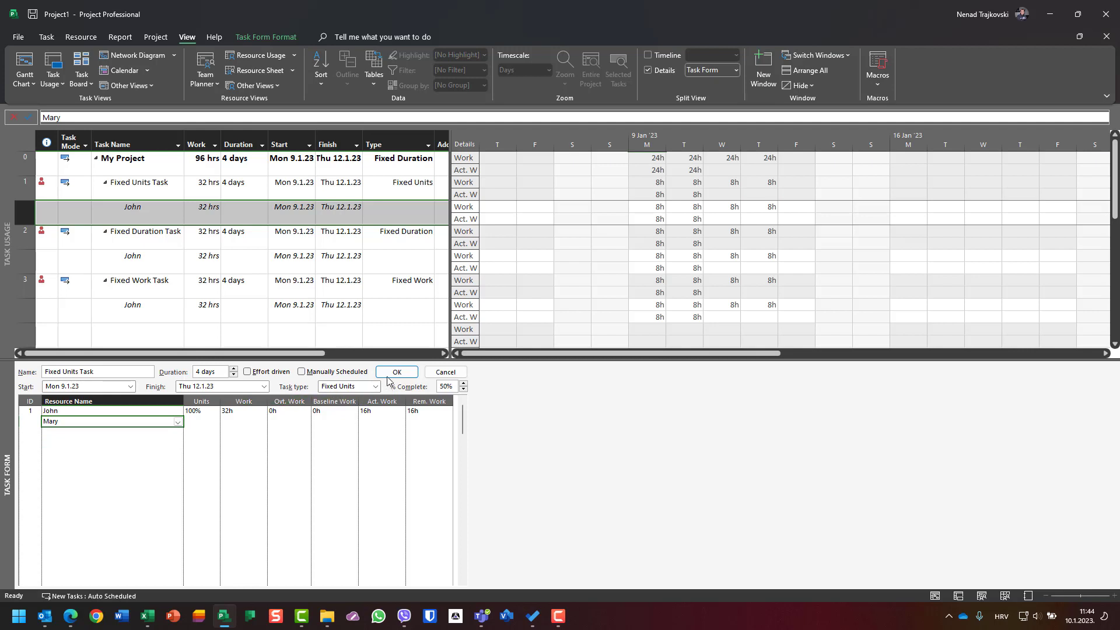
click(392, 373)
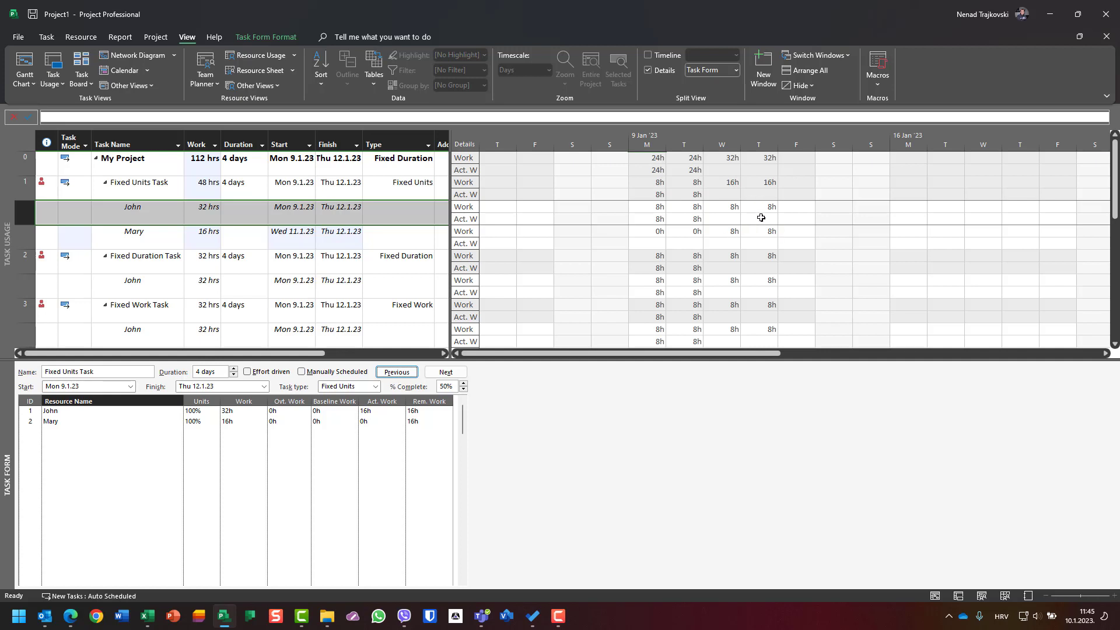
key(Delete)
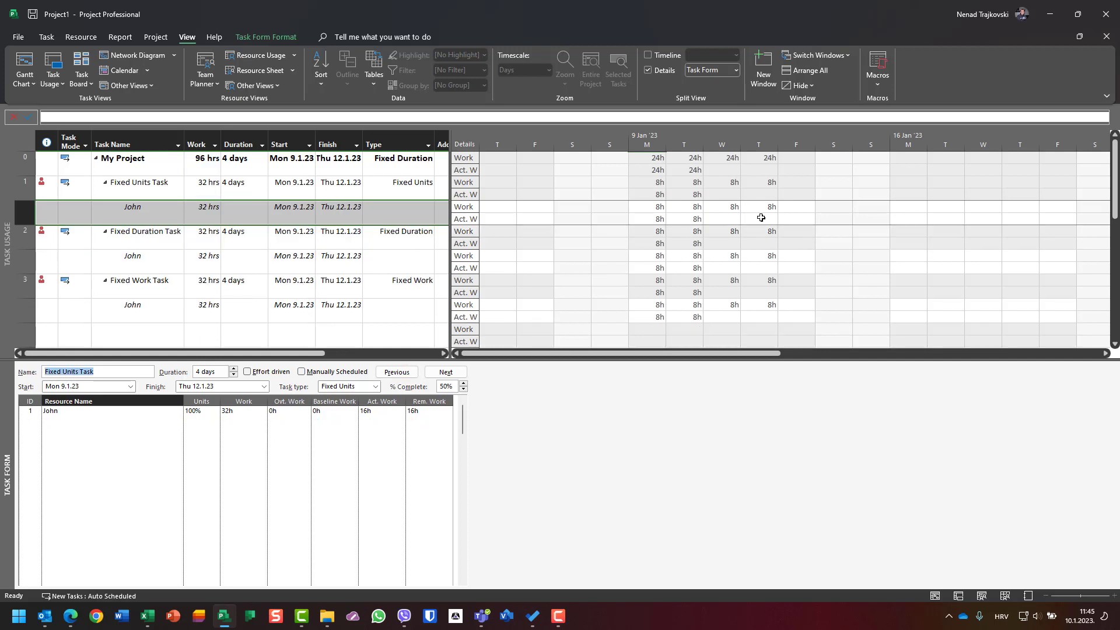
Make the Fixed Units Task effort driven and assign the second resource to it
click(247, 372)
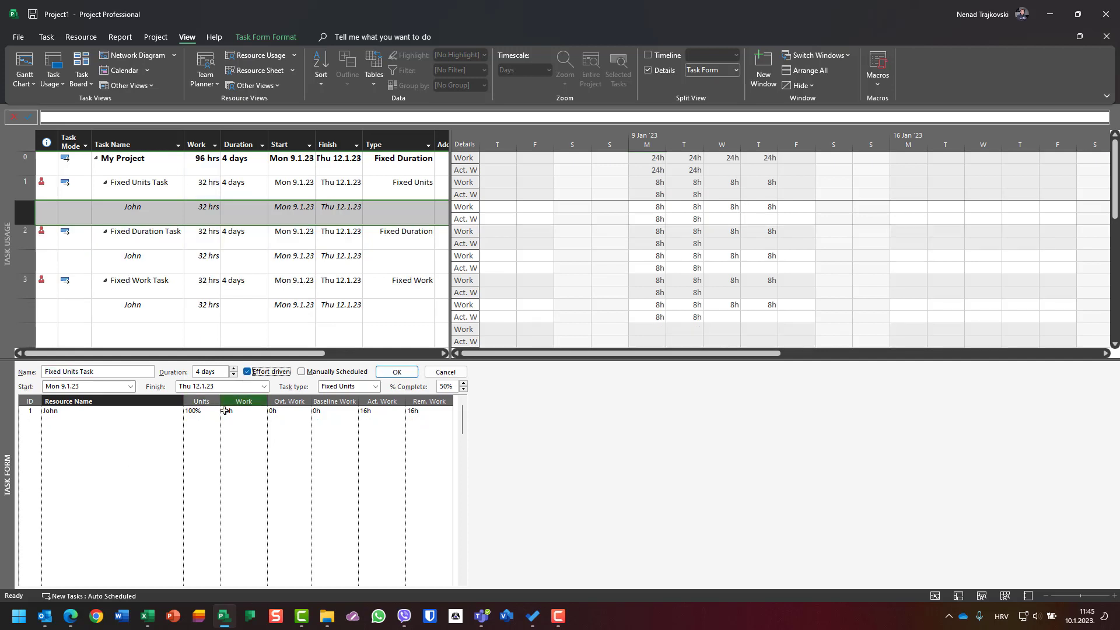
click(391, 372)
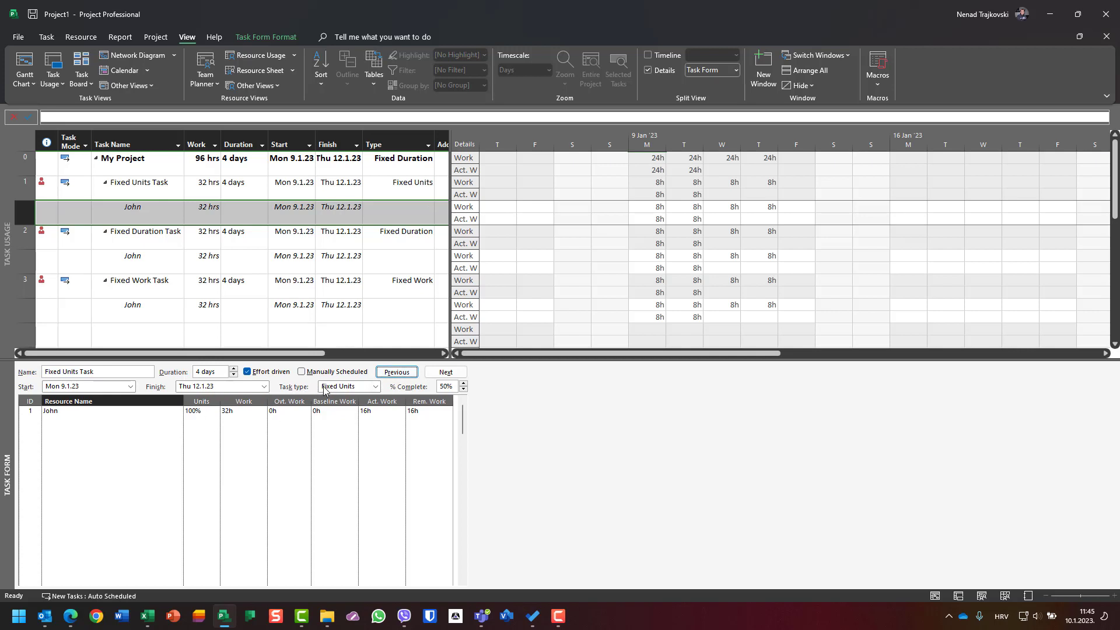
click(177, 421)
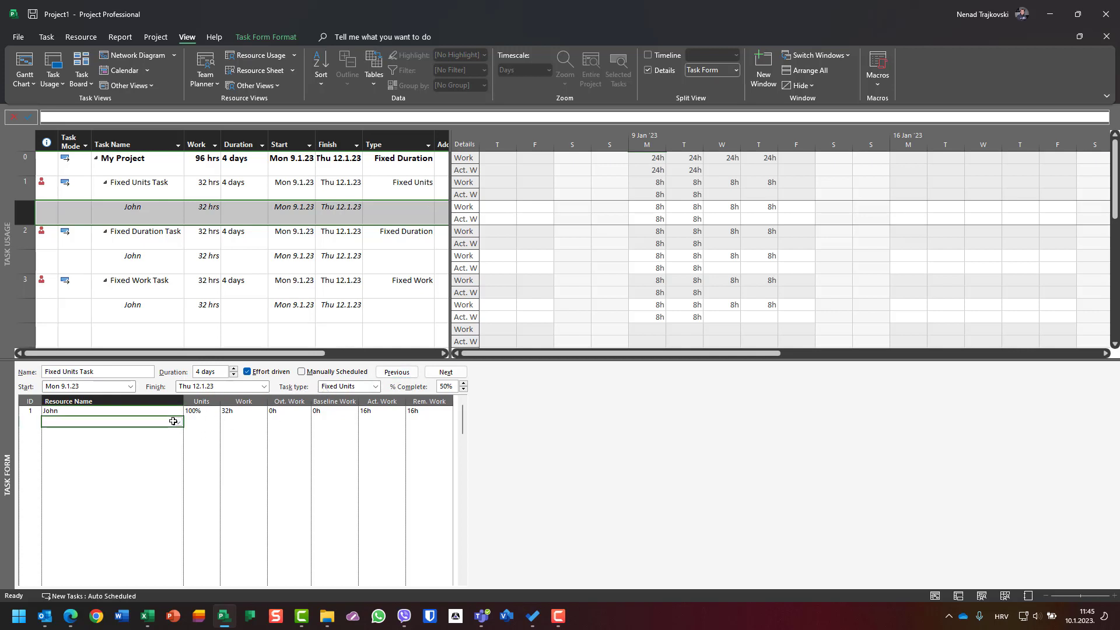
click(179, 424)
click(156, 442)
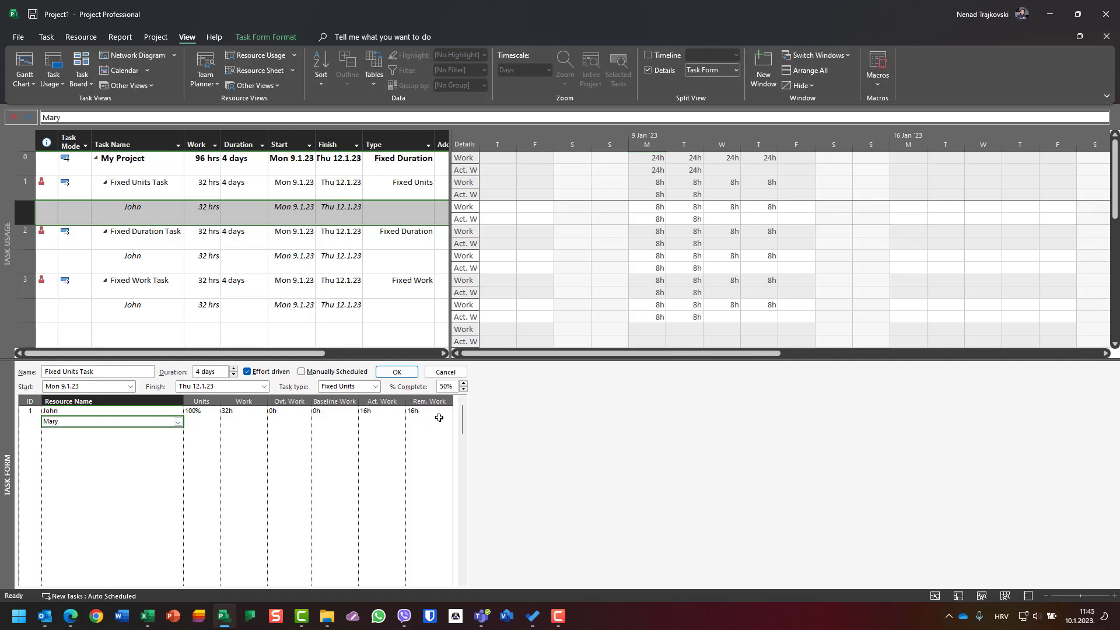
click(408, 377)
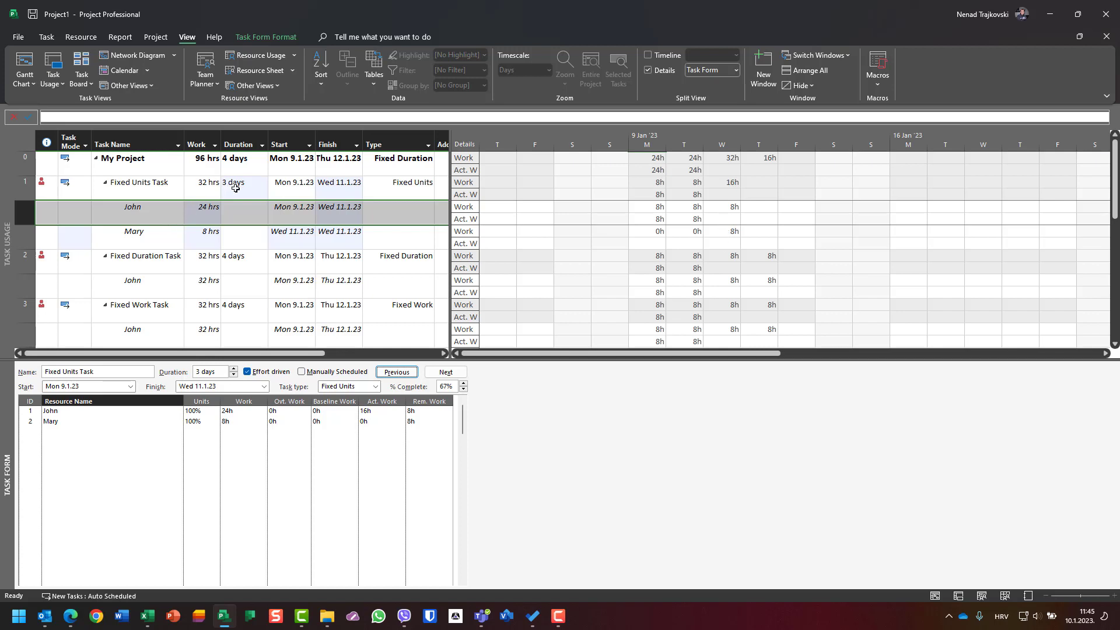
Make the Fixed Duration Task effort driven and assign the second resource to it
click(161, 291)
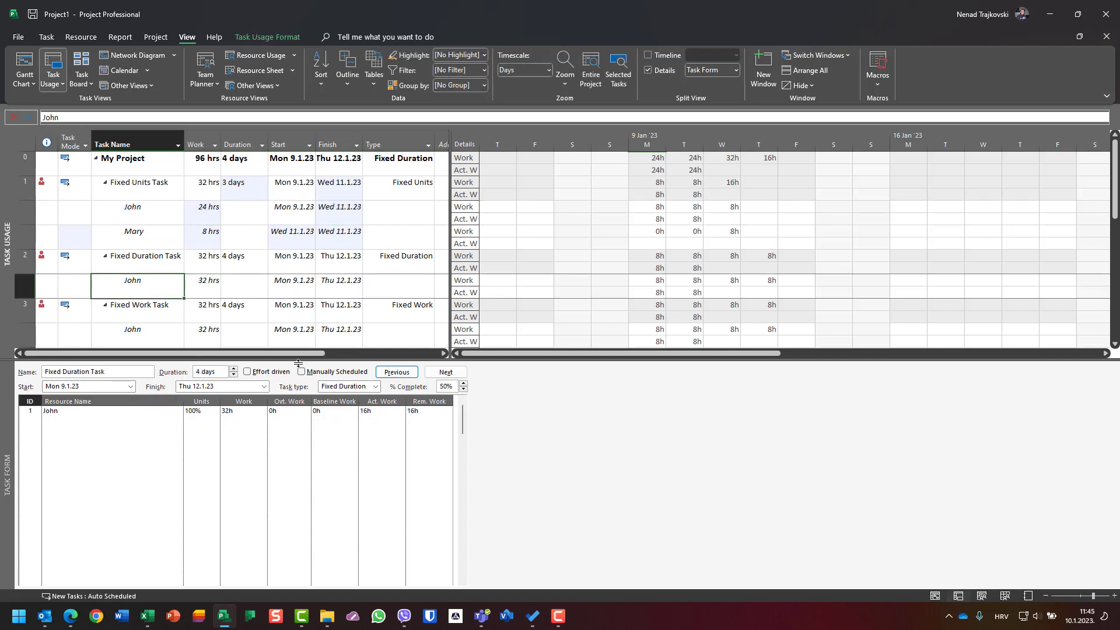
click(248, 375)
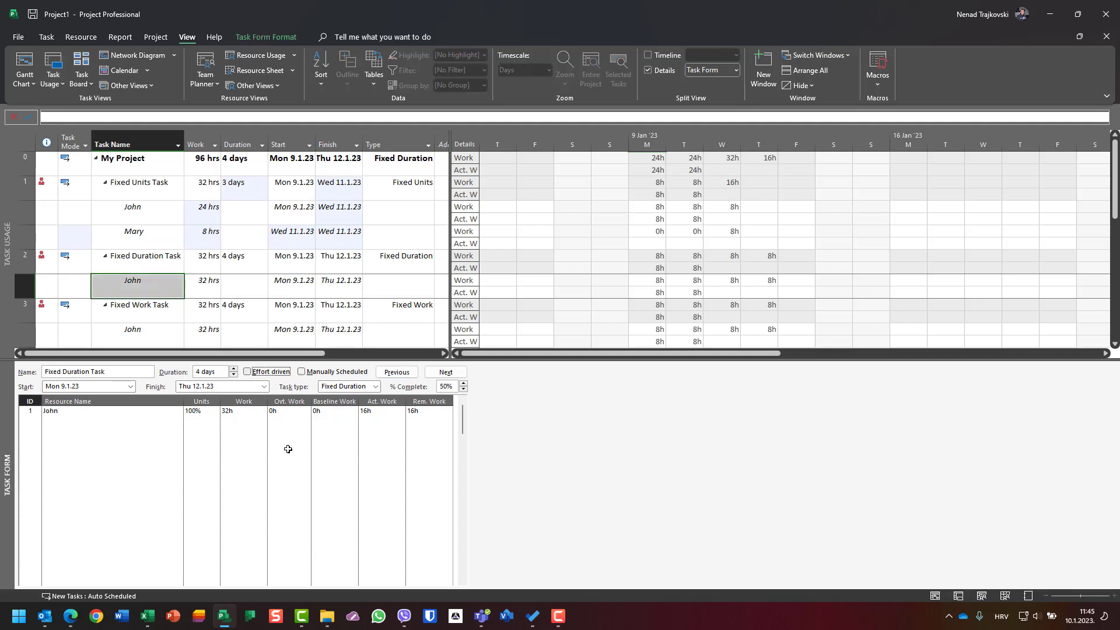
click(248, 372)
key(Return)
click(170, 422)
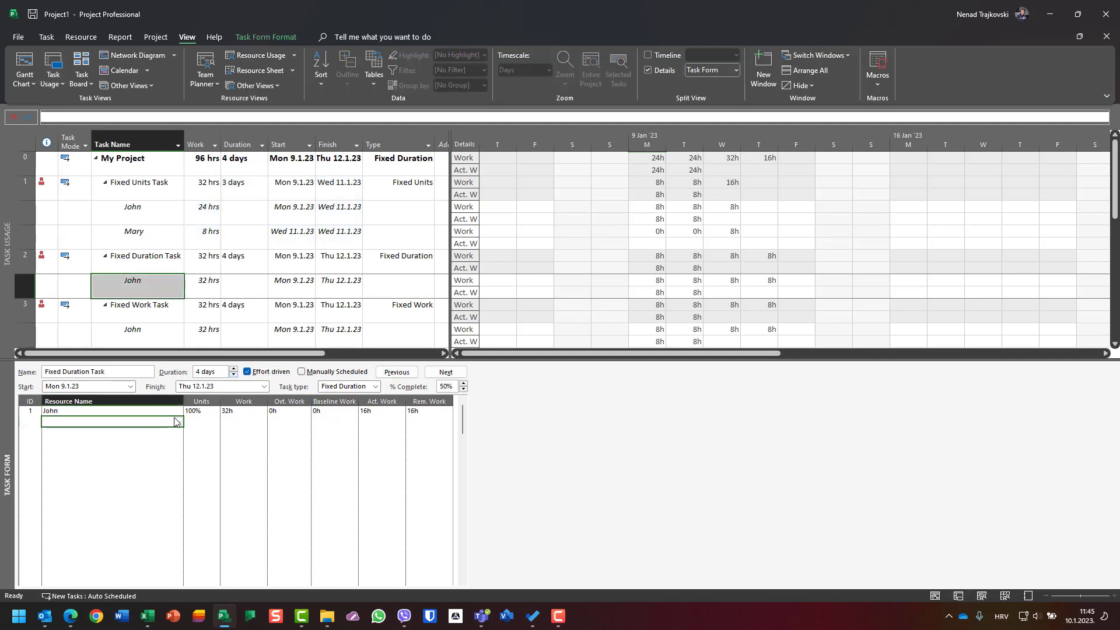
click(177, 422)
click(154, 441)
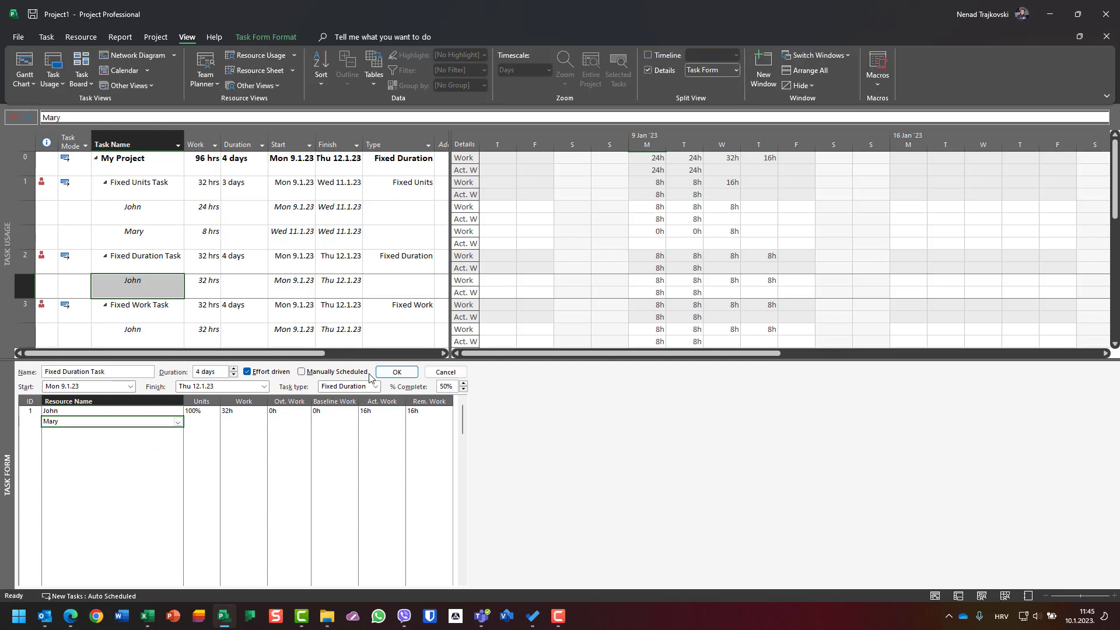
click(396, 371)
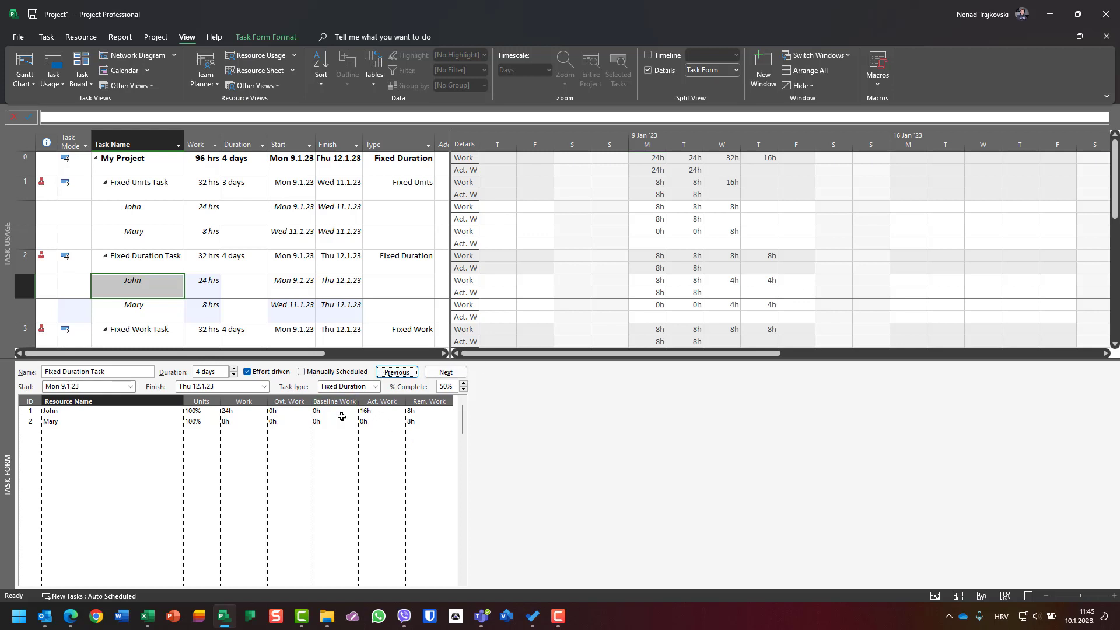
Remove the second resource from the Fixed Duration Task and turn off effort driven for it
key(Delete)
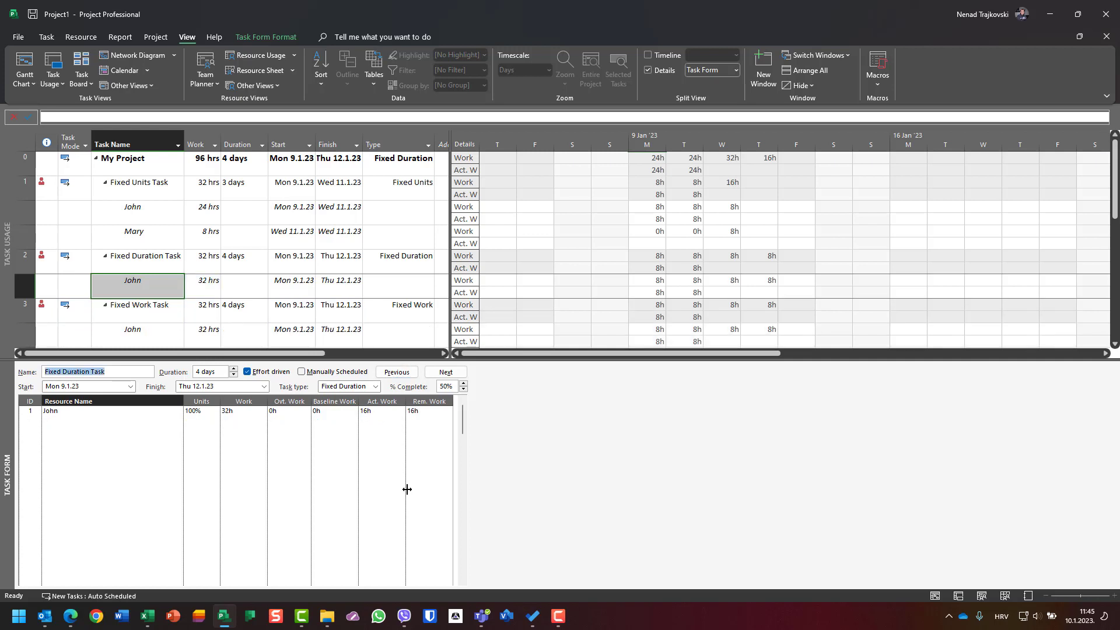
click(246, 372)
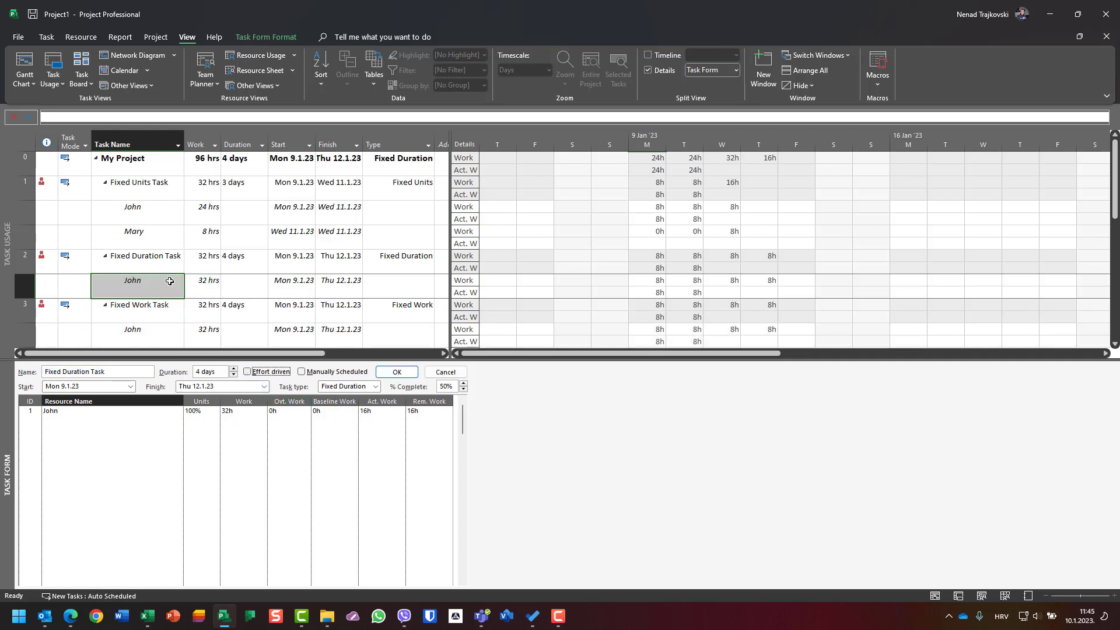
click(238, 262)
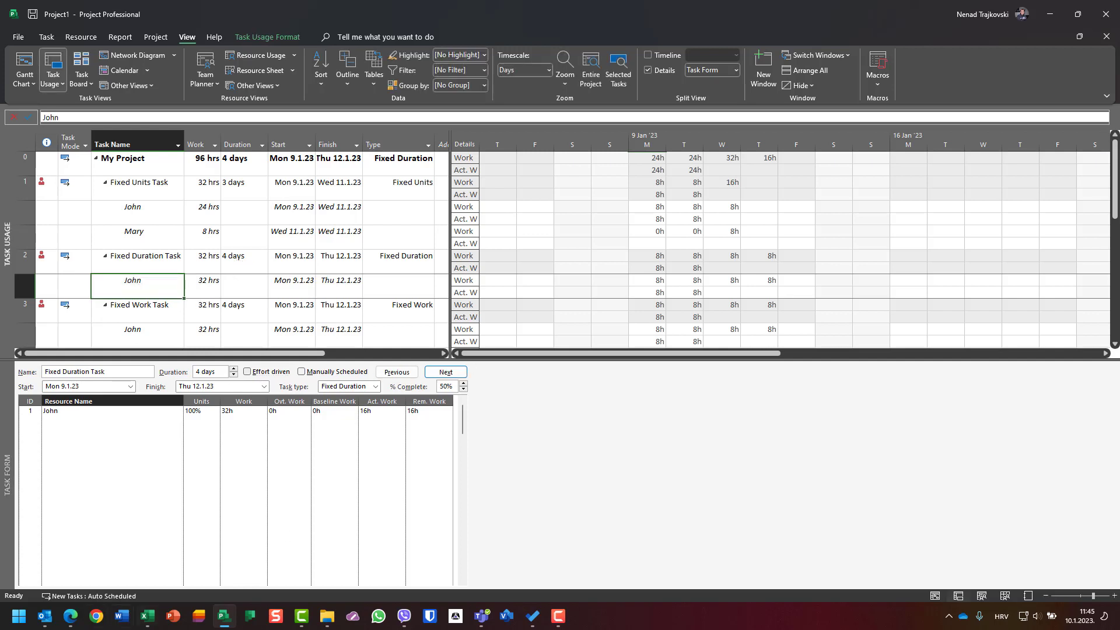
click(223, 261)
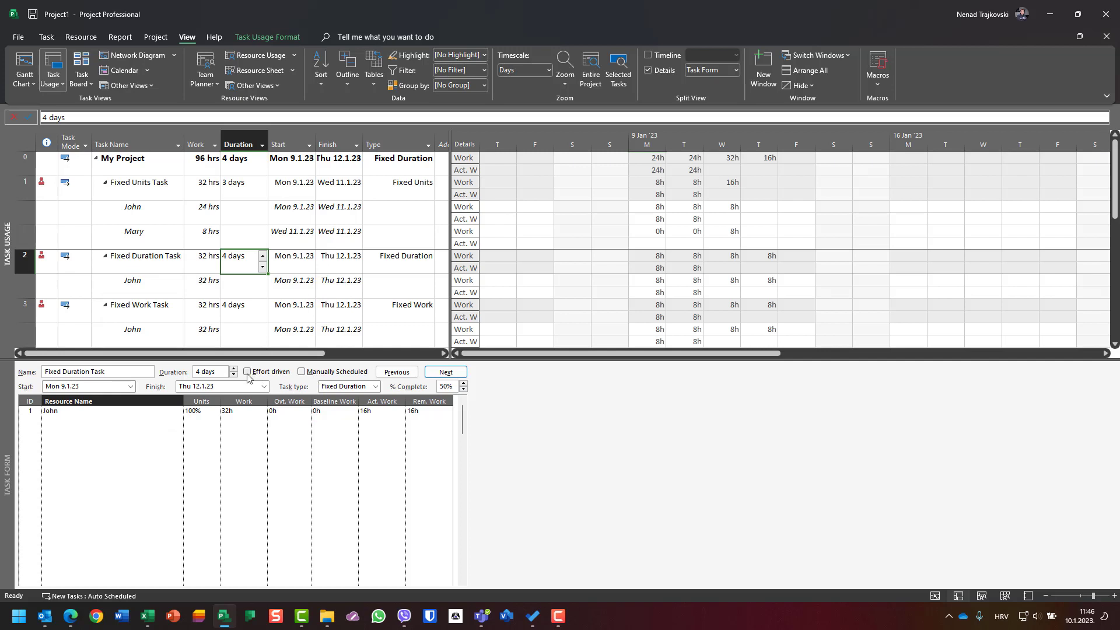
Try assigning the second resource to the Fixed Duration Task with effort driven off, and remove the assignment
click(179, 422)
click(179, 422)
click(172, 435)
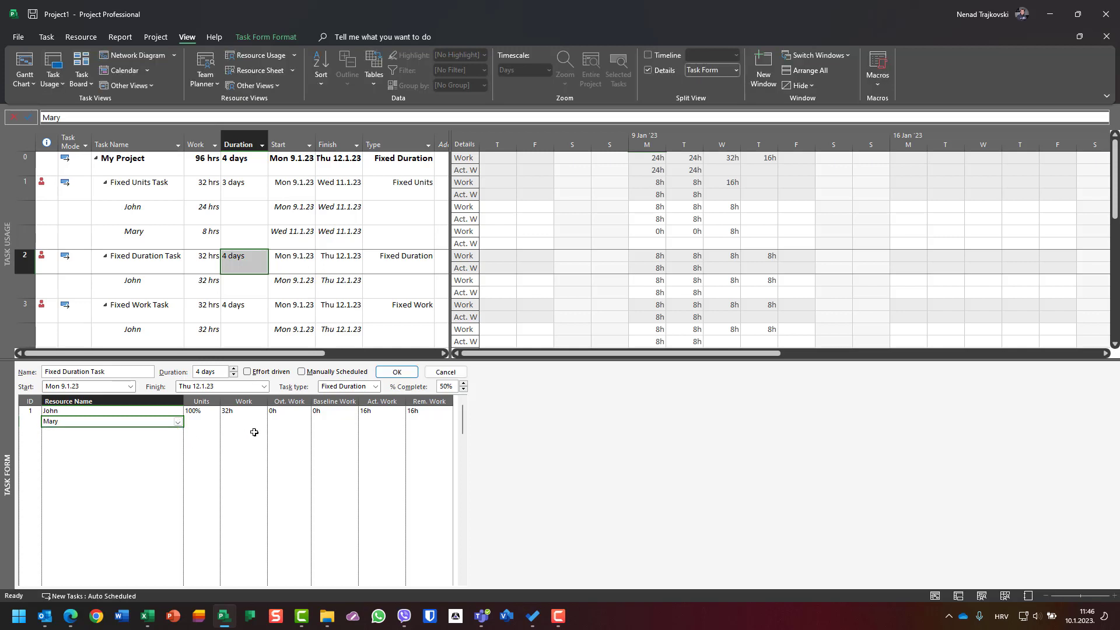
click(395, 374)
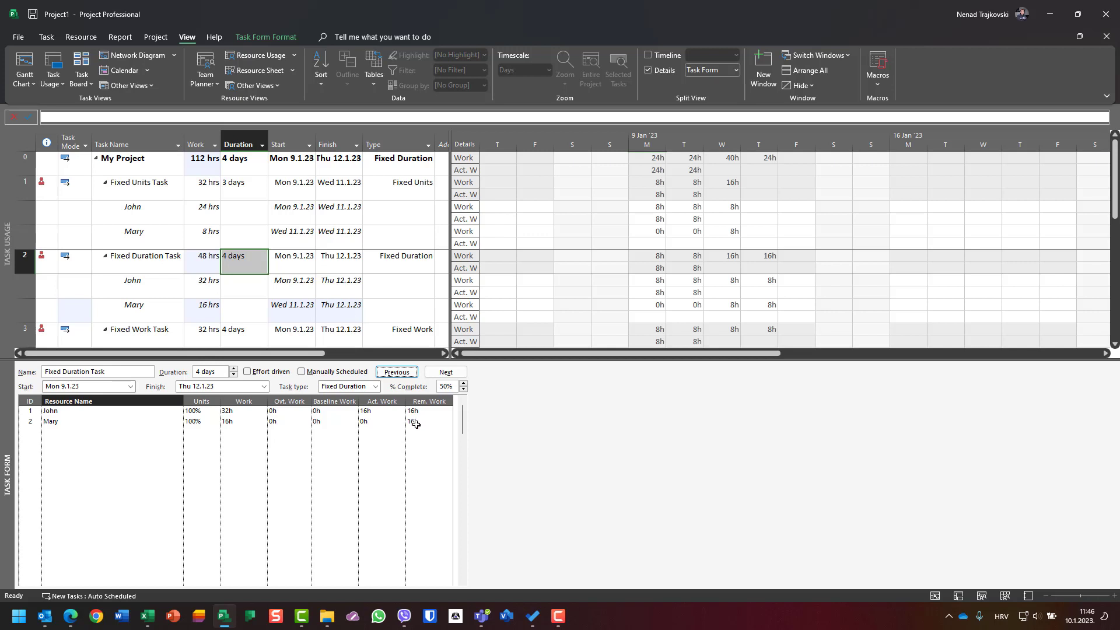
key(Delete)
key(Return)
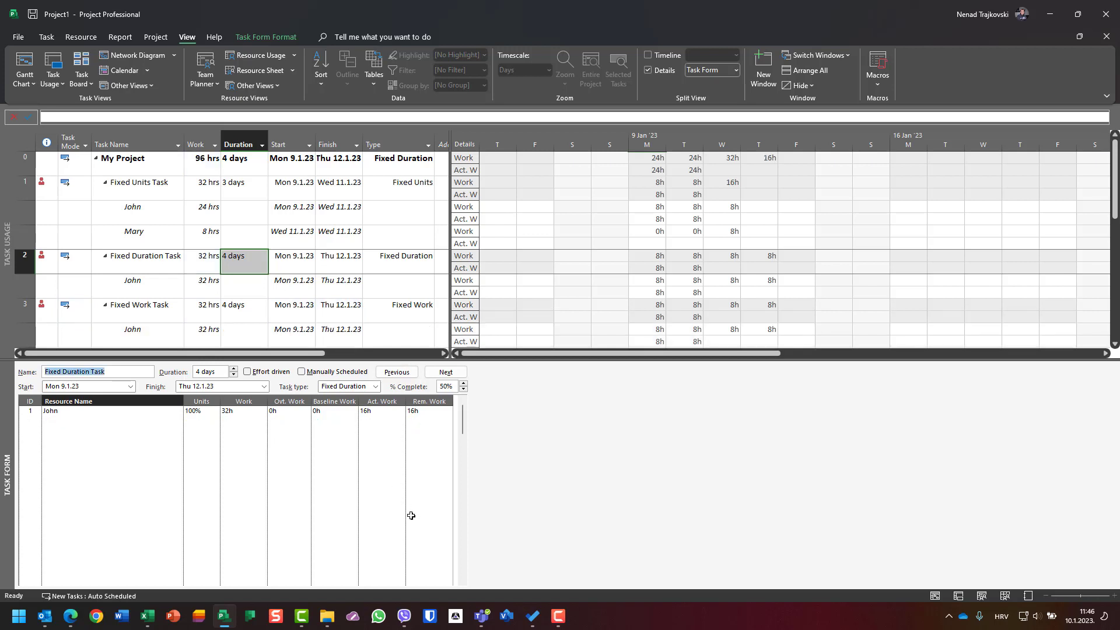
Reassign the second resource to the Fixed Duration Task with effort driven on, and inspect both resources' work for Wednesday 11 January
click(247, 372)
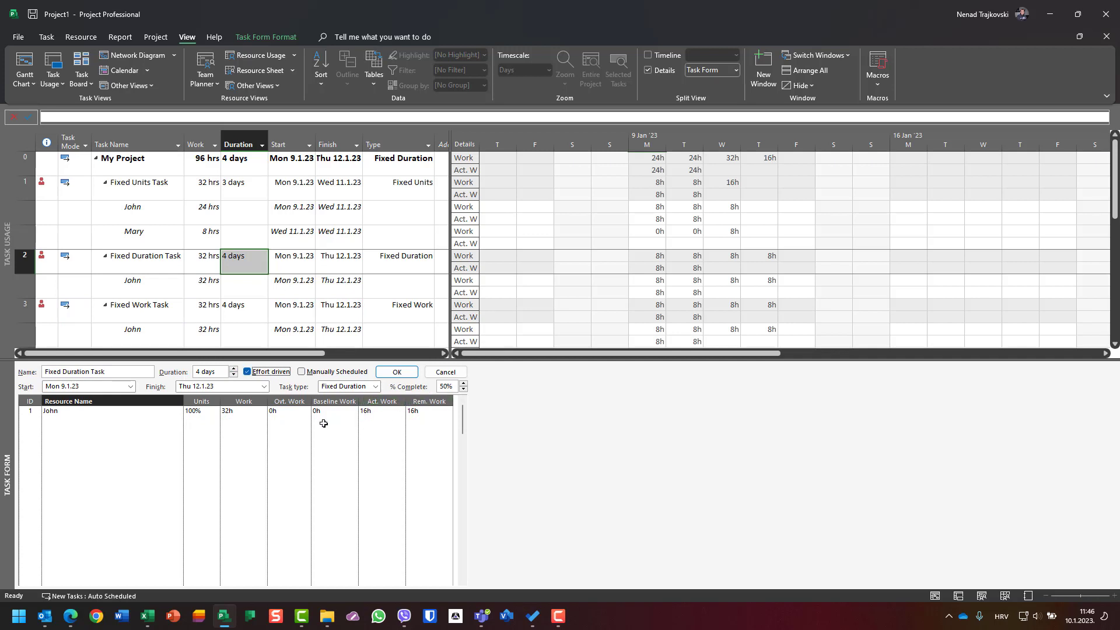
click(169, 421)
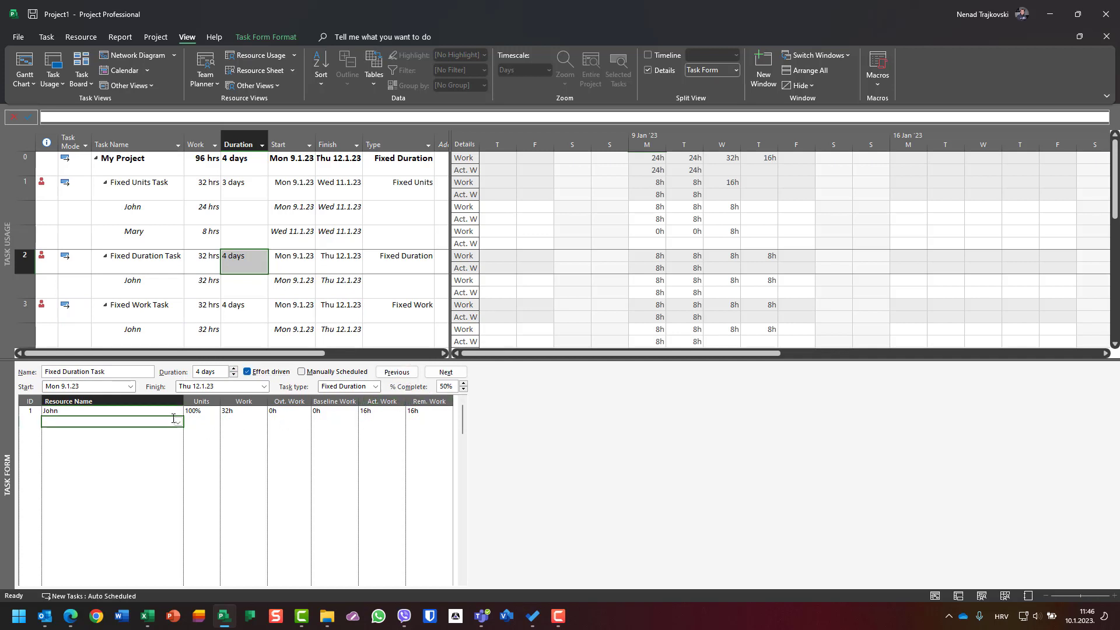
click(176, 423)
click(140, 440)
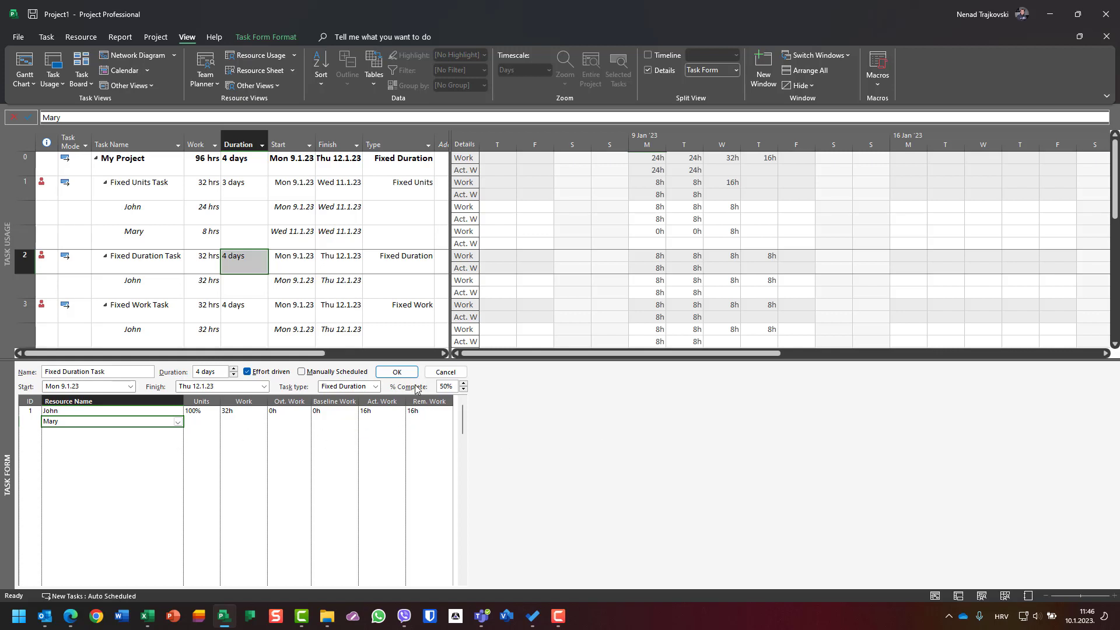
key(Return)
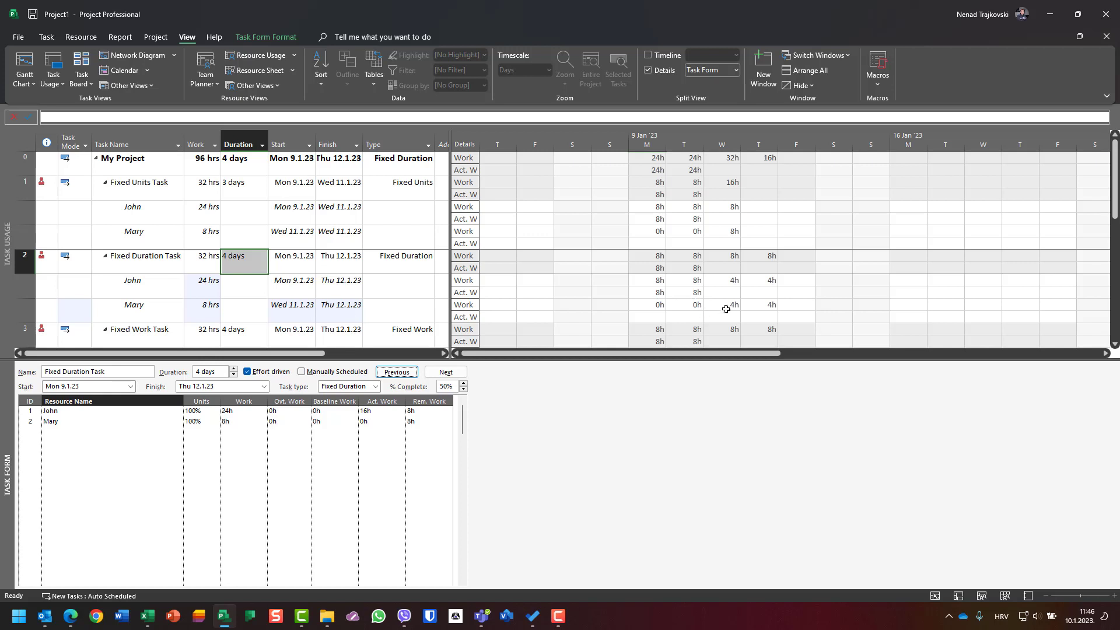
click(729, 281)
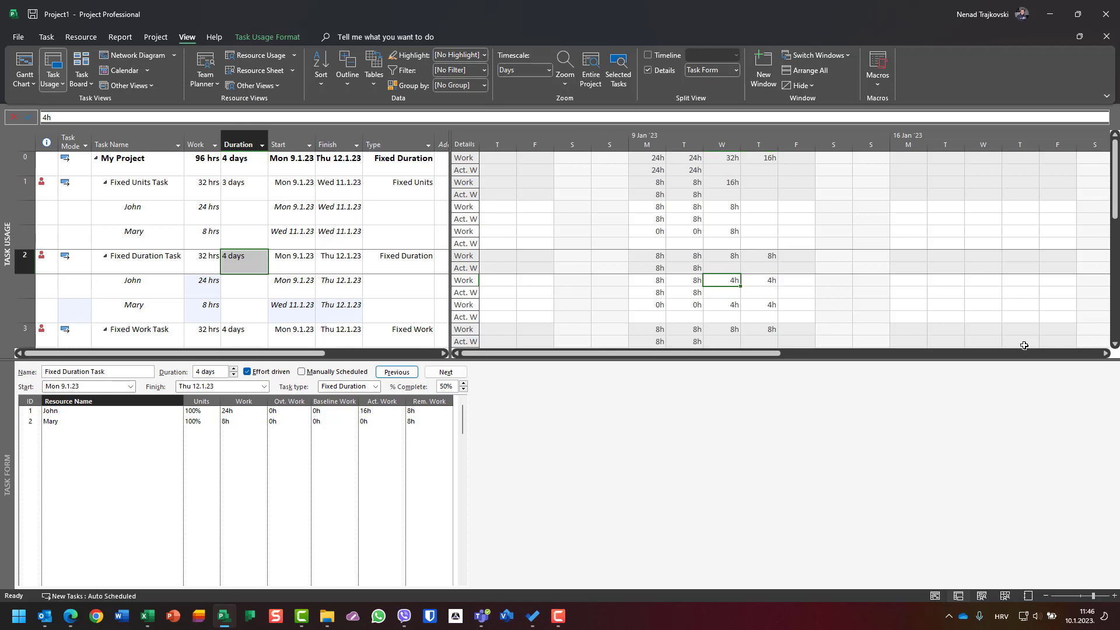
key(Down)
key(Down)
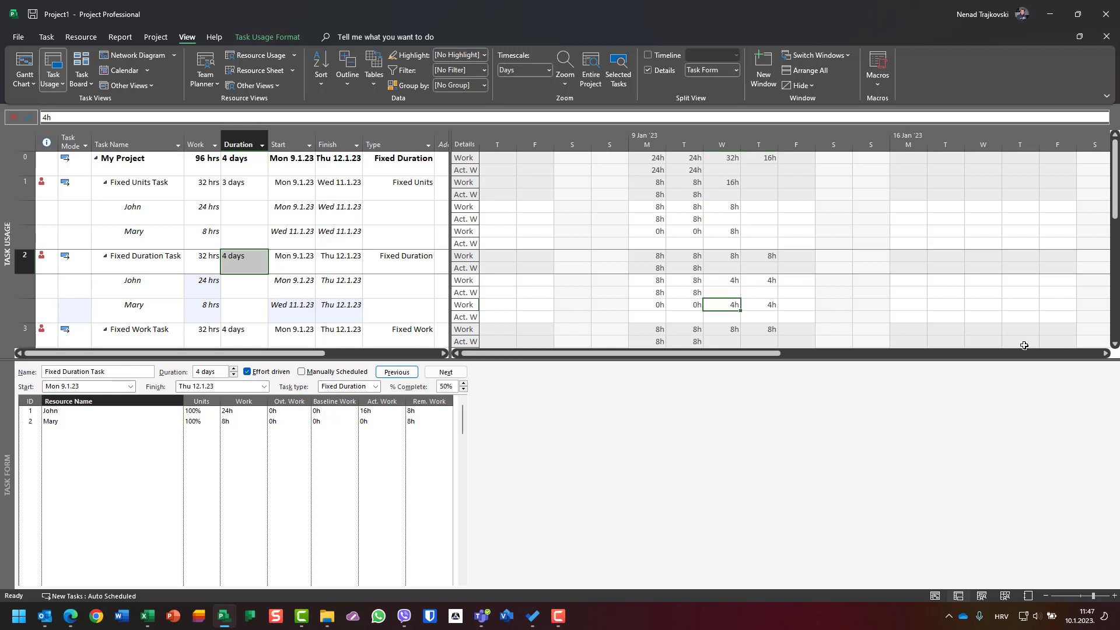